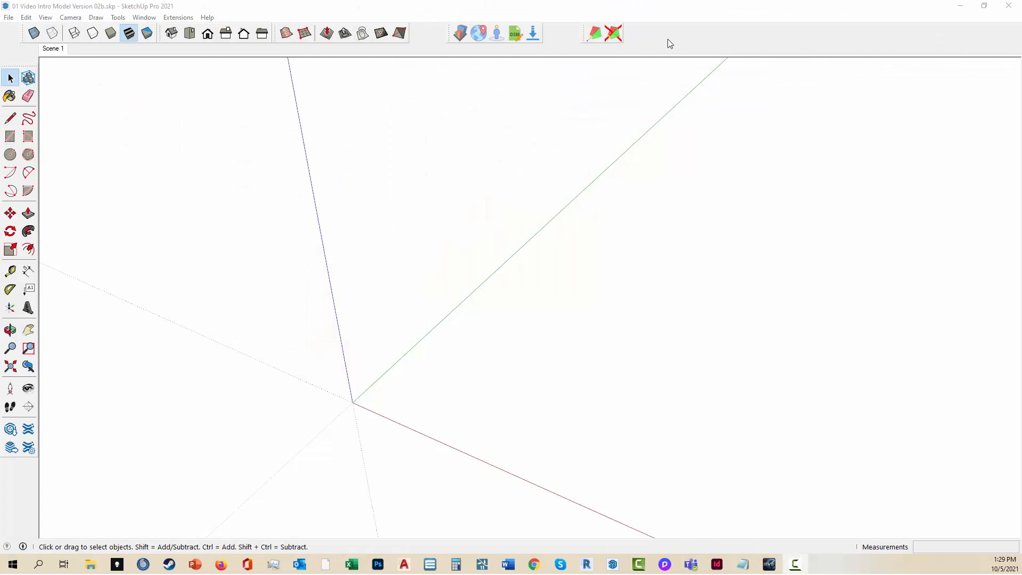
- Draw a 3000' line parallel to the green axis, starting near the origin
left_click(667, 39)
scroll(373, 390, "down", 2)
middle_click_drag(431, 386, 365, 379)
left_click(10, 118)
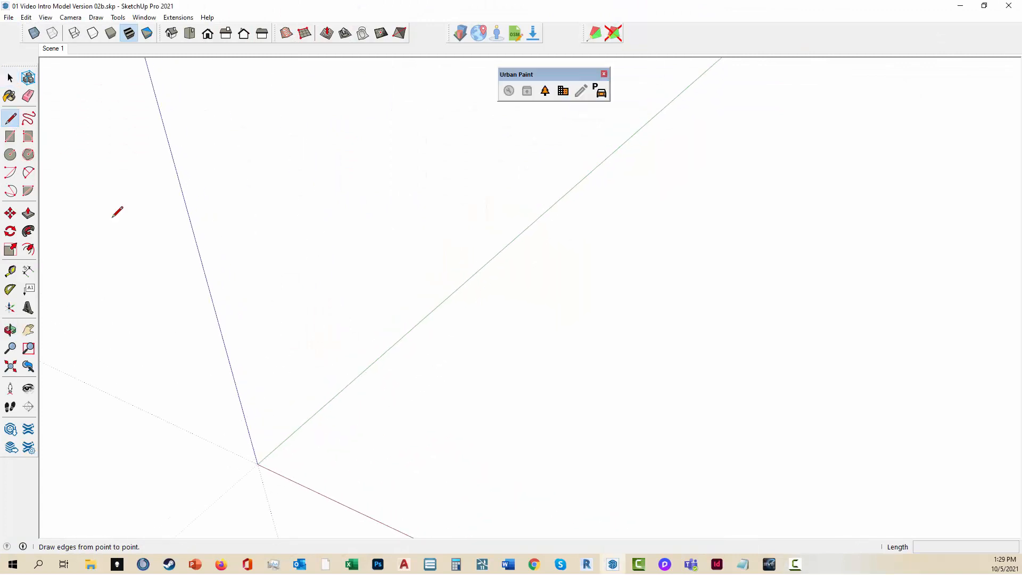
left_click(293, 468)
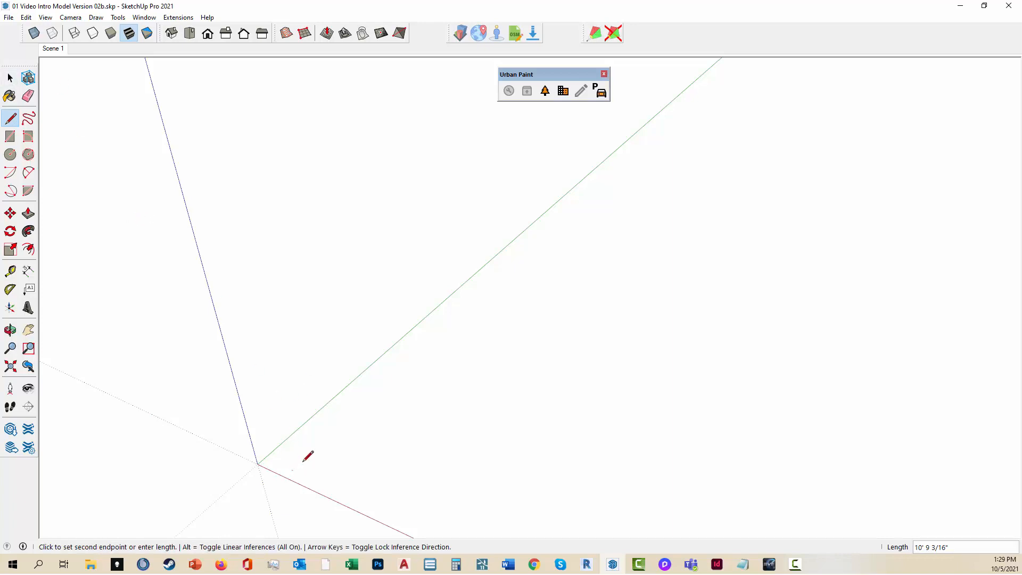
type("3")
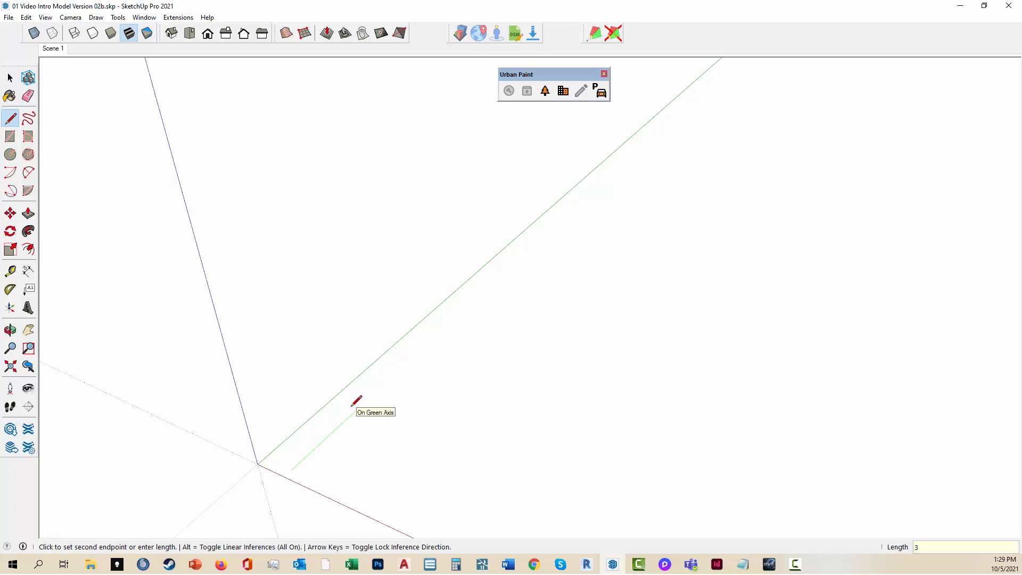
type("000'")
key("Return")
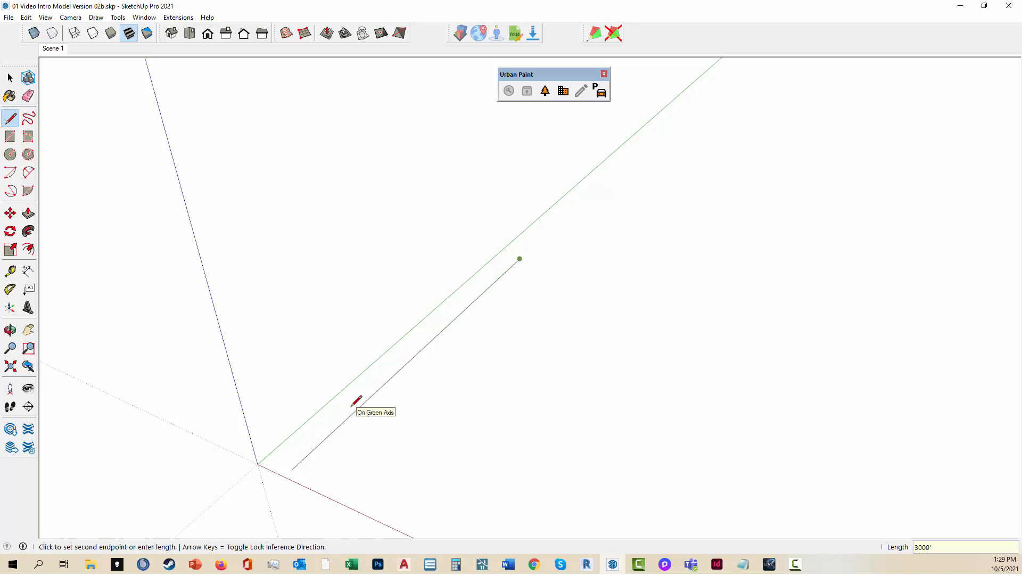
key("space")
- Draw an S-shaped curve beside the straight line from two tangent two-point arcs
scroll(478, 315, "down", 1)
scroll(478, 315, "down", 1)
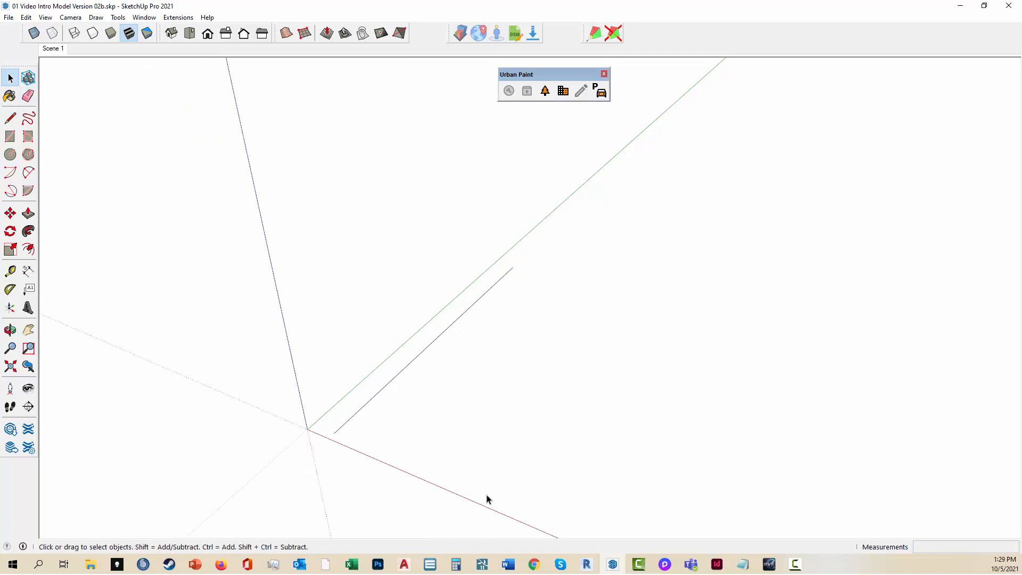
key("a")
left_click(445, 473)
left_click(538, 364)
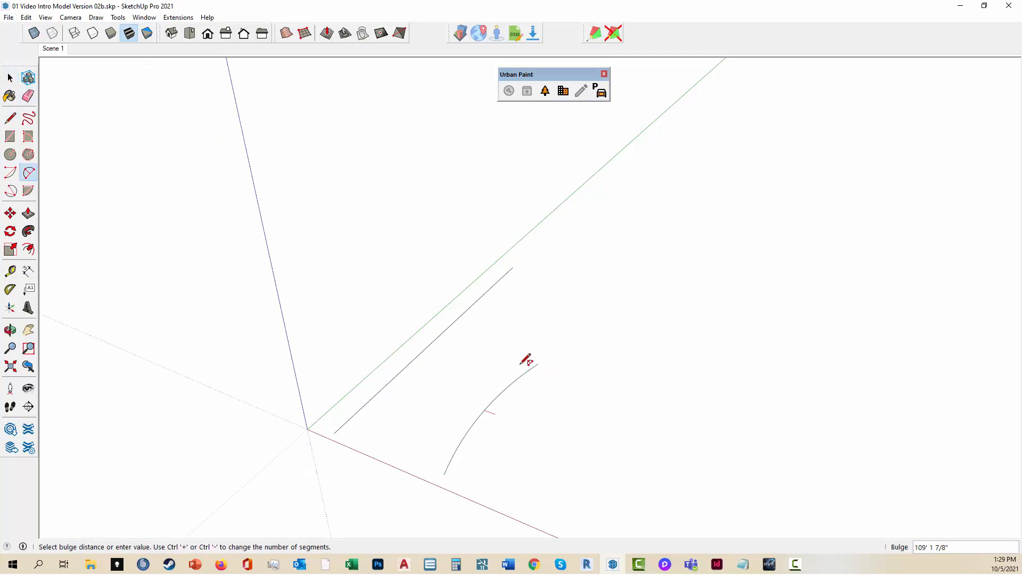
left_click(522, 365)
left_click(539, 364)
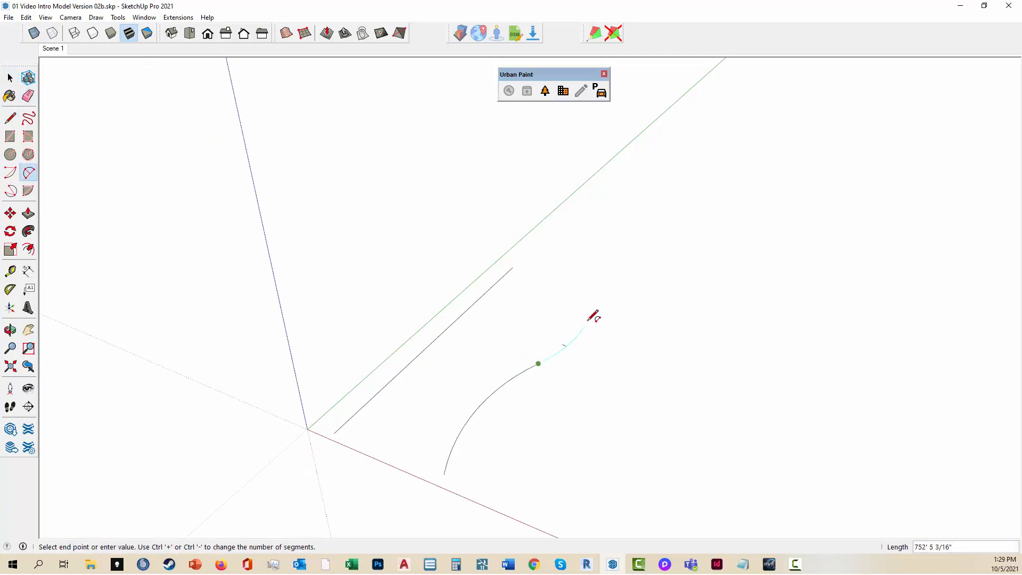
double_click(605, 285)
key("space")
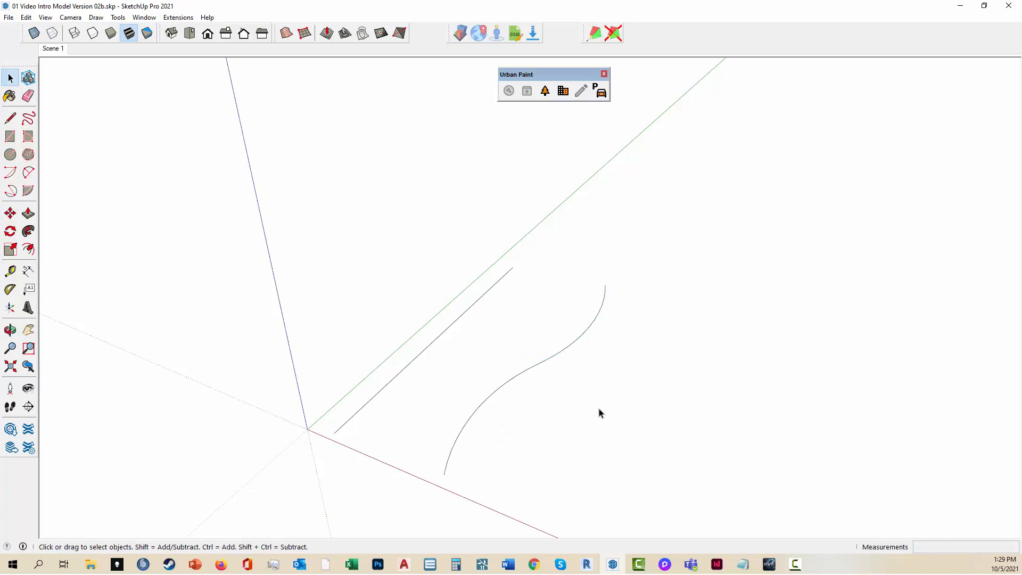
- Select the S-shaped curve and start an Urban Paint street on it with a Symmetrical profile type
left_click_drag(597, 409, 495, 359)
scroll(573, 389, "up", 2)
scroll(572, 389, "up", 1)
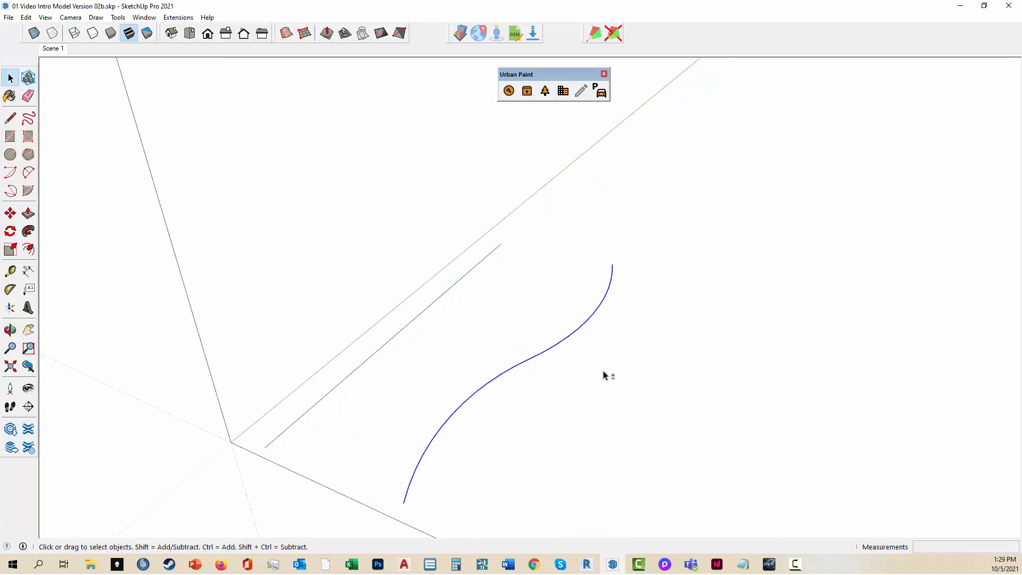
mouse_move(604, 374)
middle_mouse_down()
mouse_move(552, 347)
mouse_move(573, 333)
middle_mouse_up()
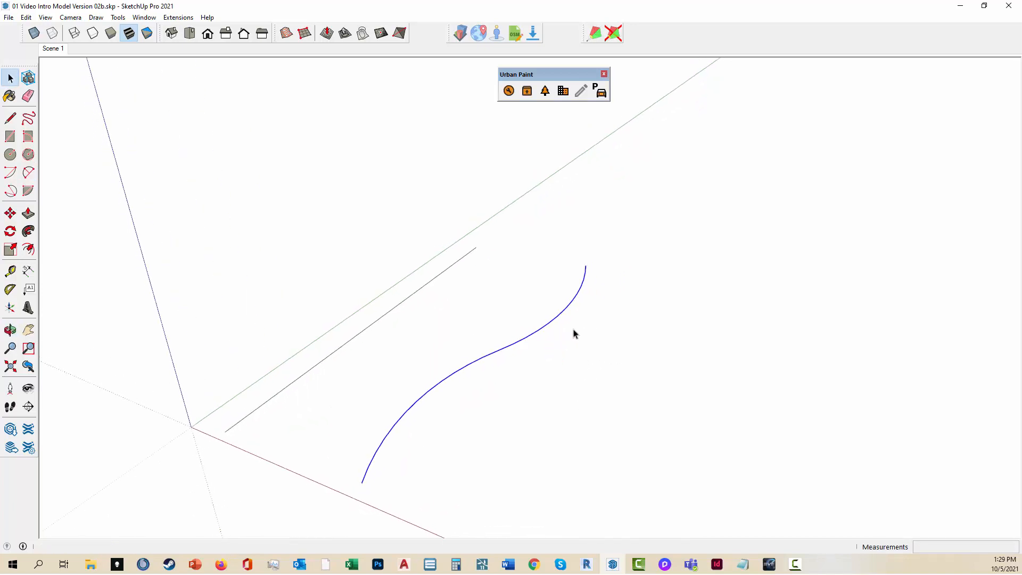
left_click(510, 91)
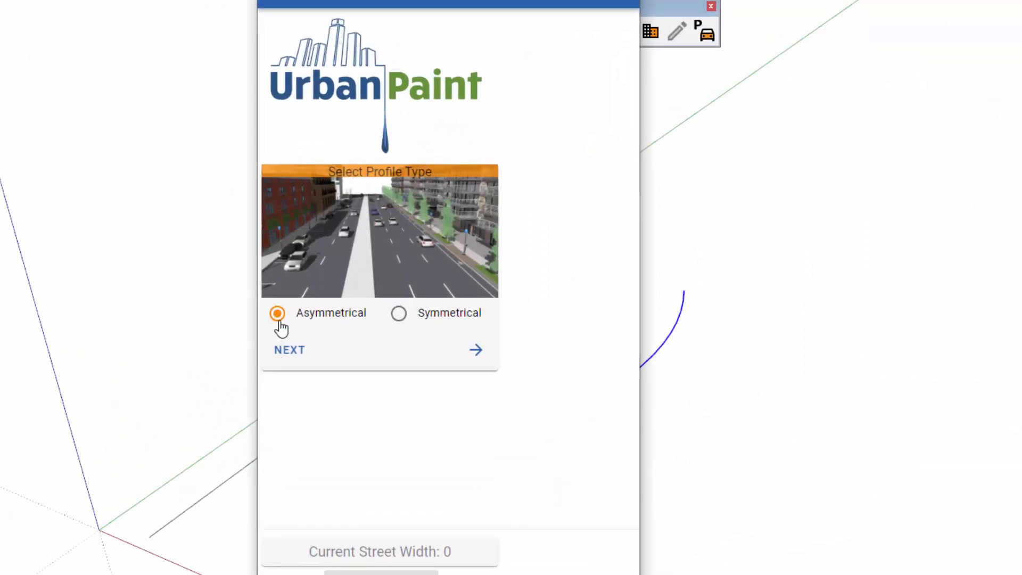
left_click(400, 317)
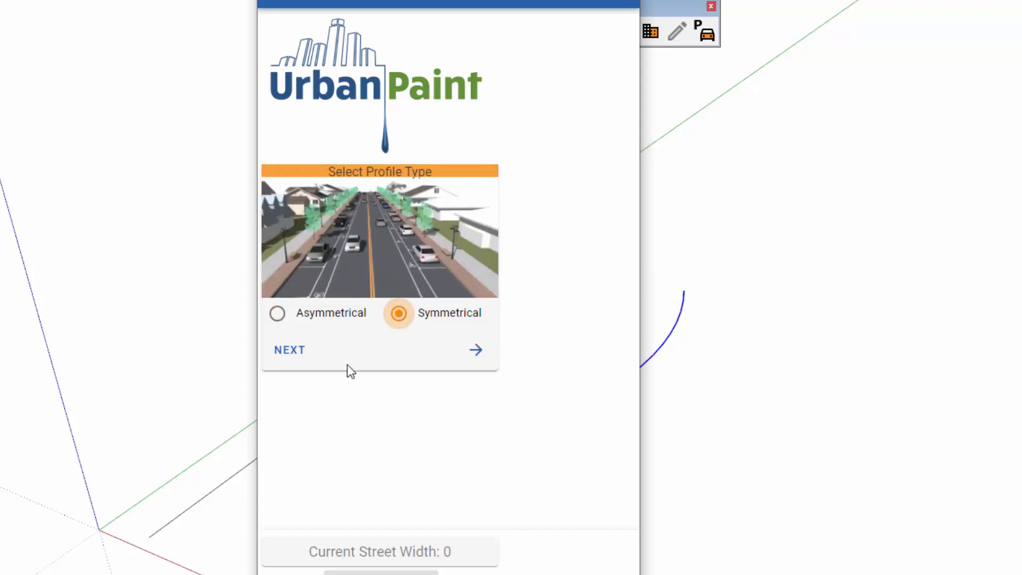
left_click(290, 356)
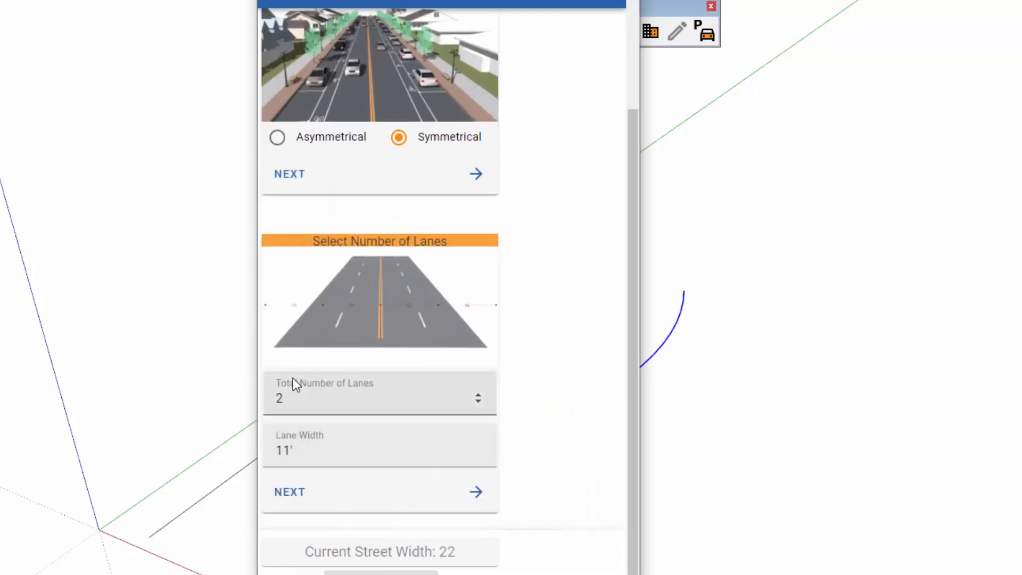
- Set the street to 4 lanes in total with a lane width of 12'
left_click(294, 393)
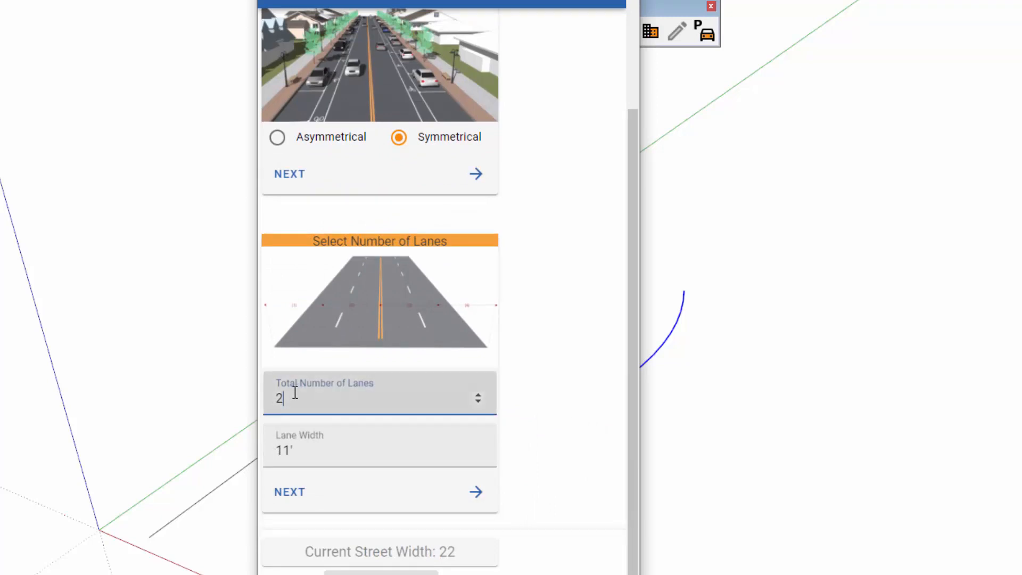
type("4")
left_click(272, 455)
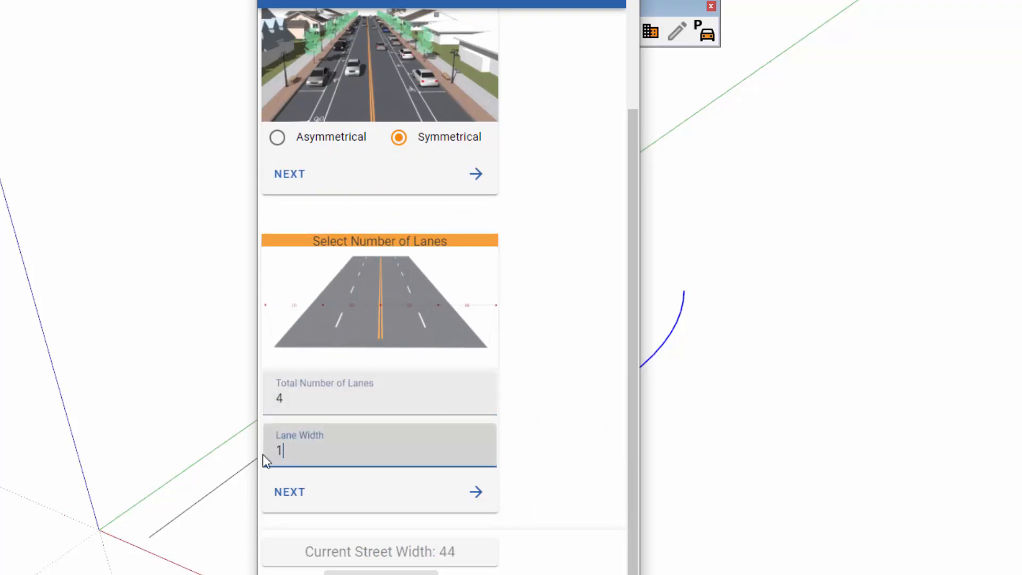
left_click(291, 491)
left_click(291, 491)
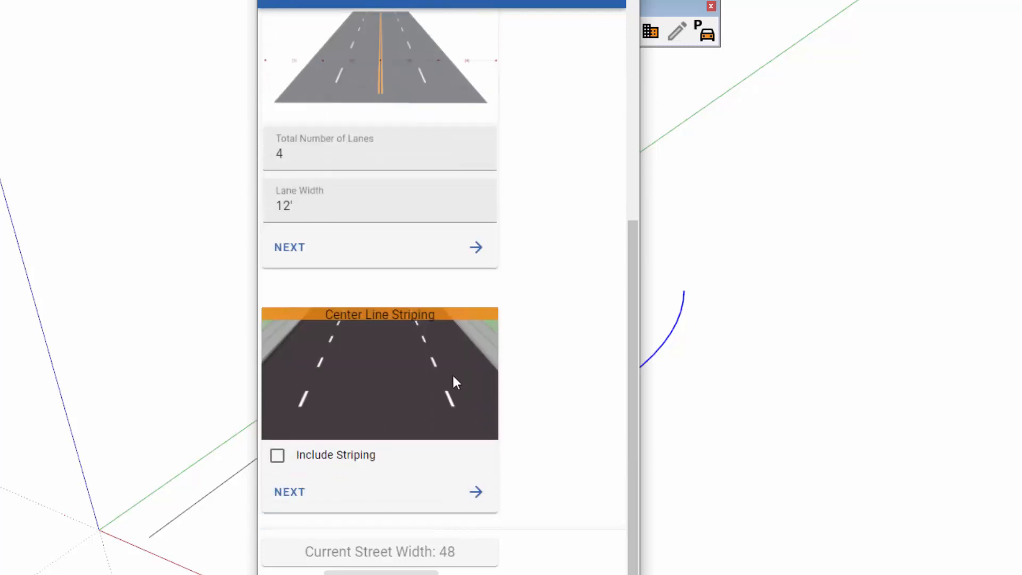
- Try Solid Single and Solid Double center line striping, and turn the striping back off
left_click(277, 456)
scroll(525, 359, "down", 1)
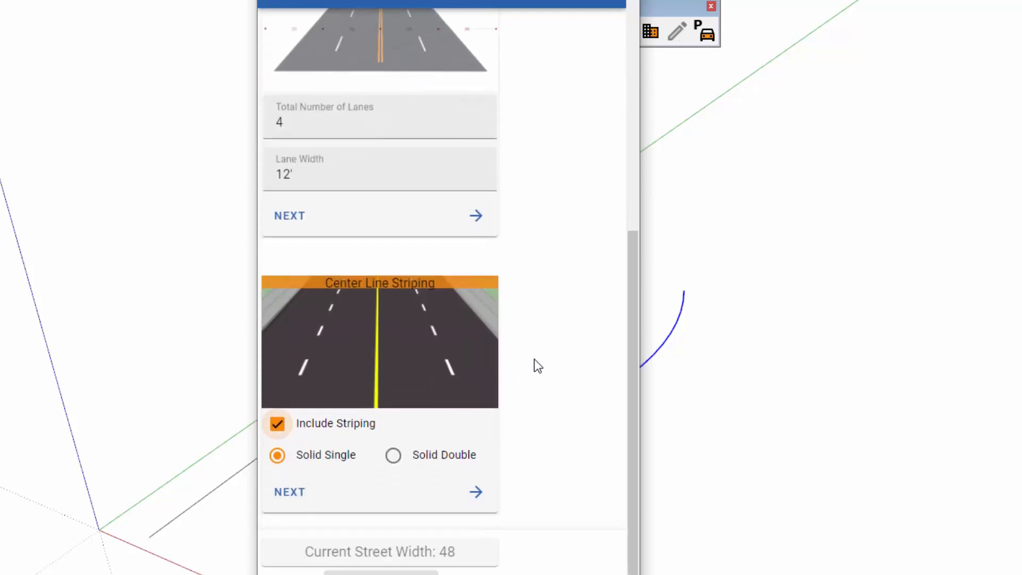
left_click(393, 455)
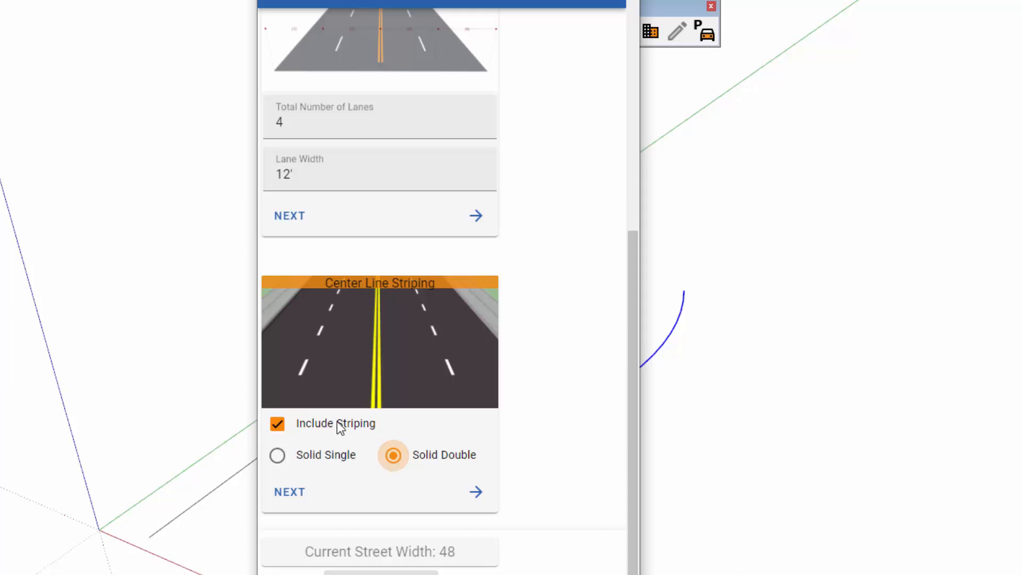
left_click(276, 429)
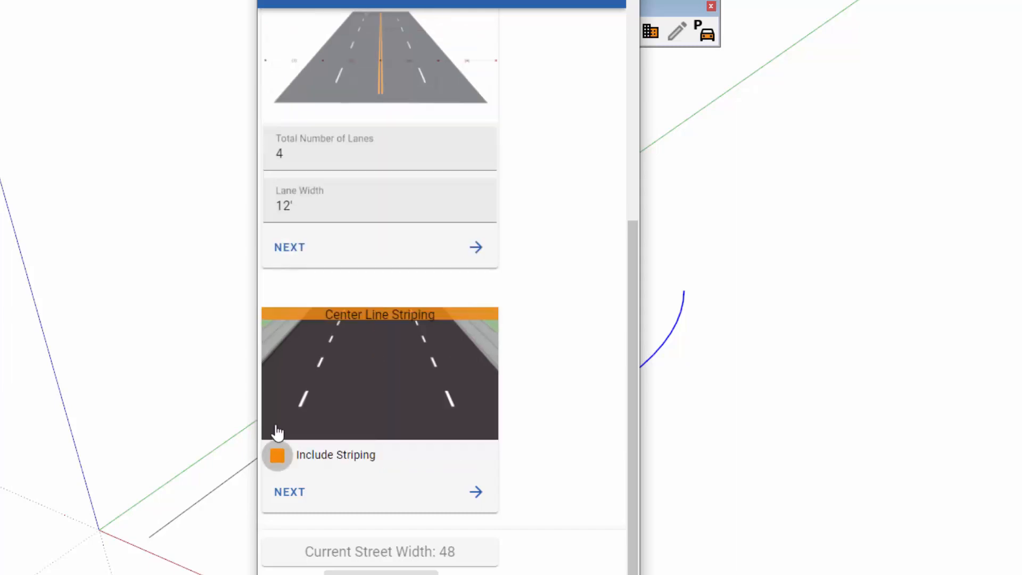
- Skip center line striping and include 9' wide parking and shoulder with striping on the street
left_click(290, 492)
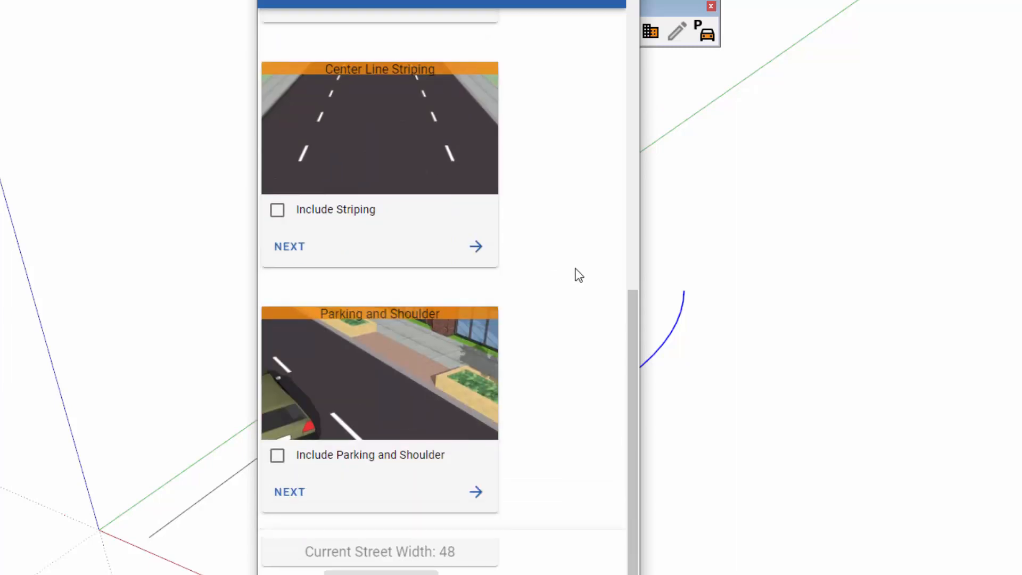
left_click(279, 460)
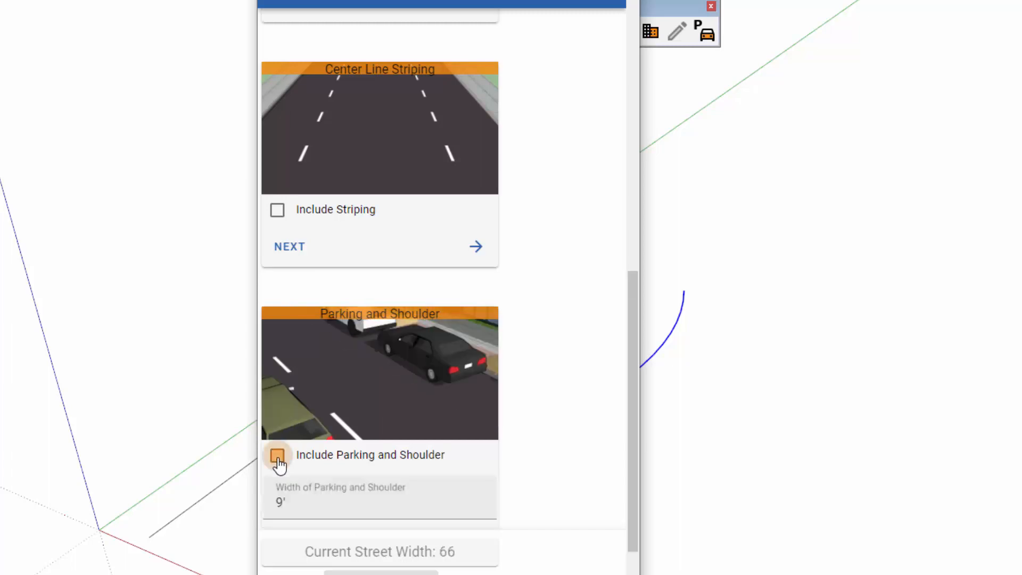
scroll(516, 353, "down", 2)
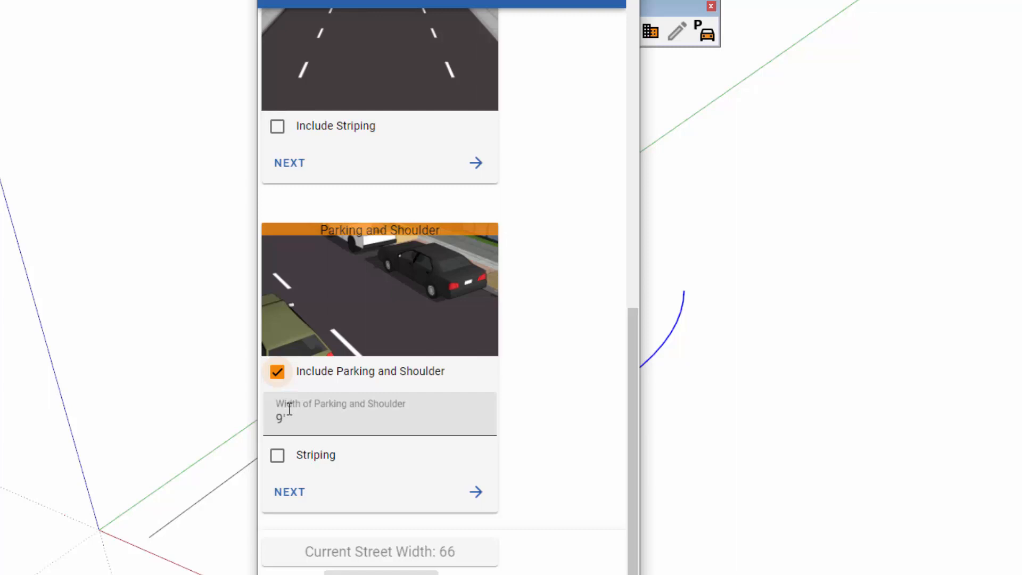
left_click(277, 455)
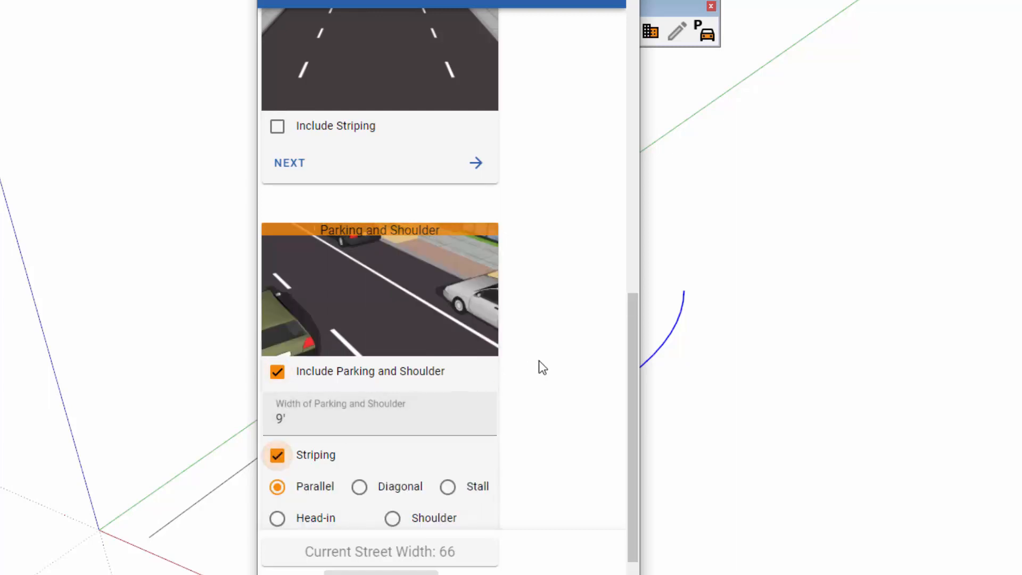
scroll(538, 361, "down", 1)
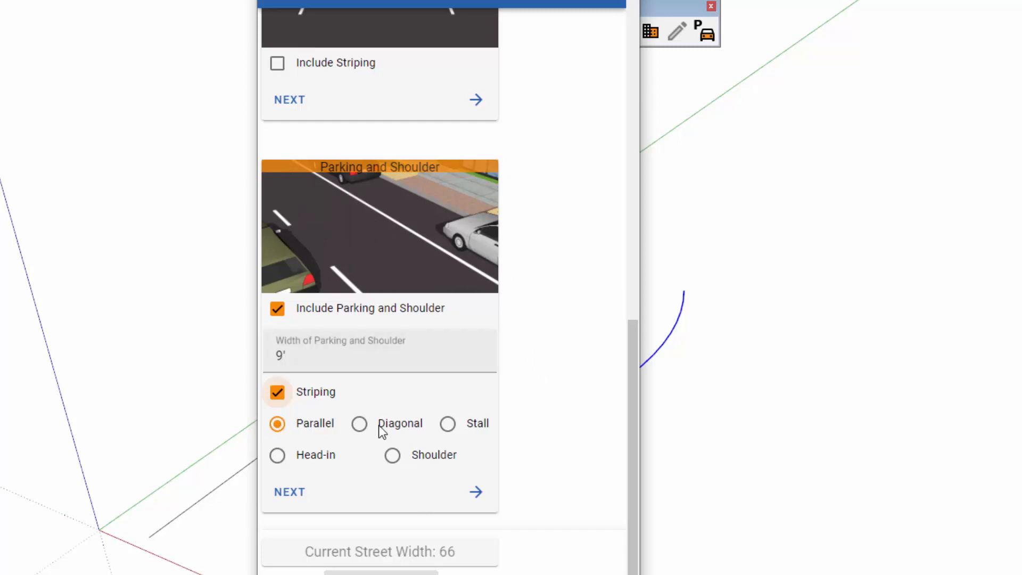
- Compare the Diagonal, Stall, Head-in and Shoulder parking striping types, and choose Stall for the parking area
left_click(361, 426)
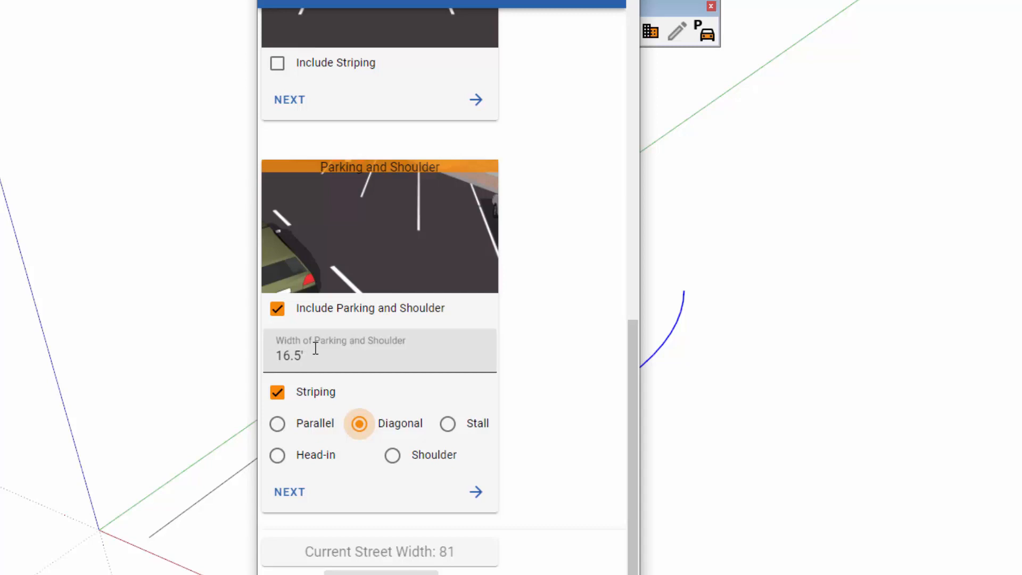
left_click(446, 426)
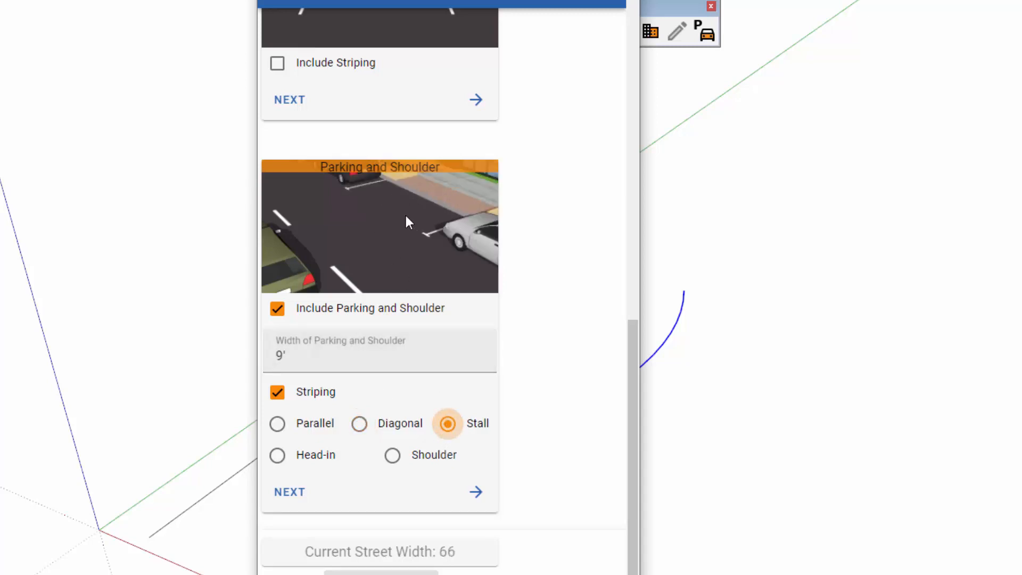
left_click(278, 458)
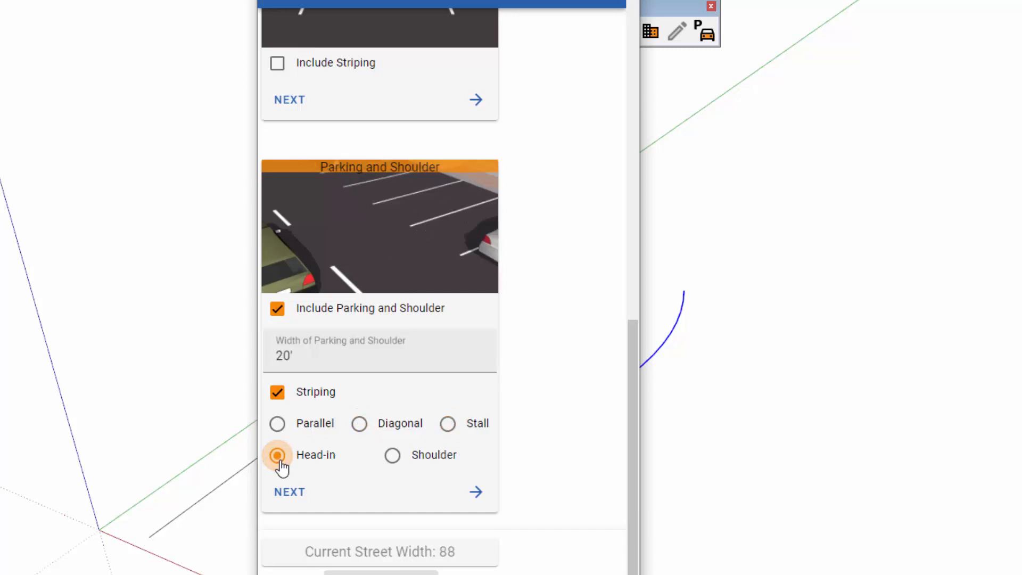
left_click(393, 456)
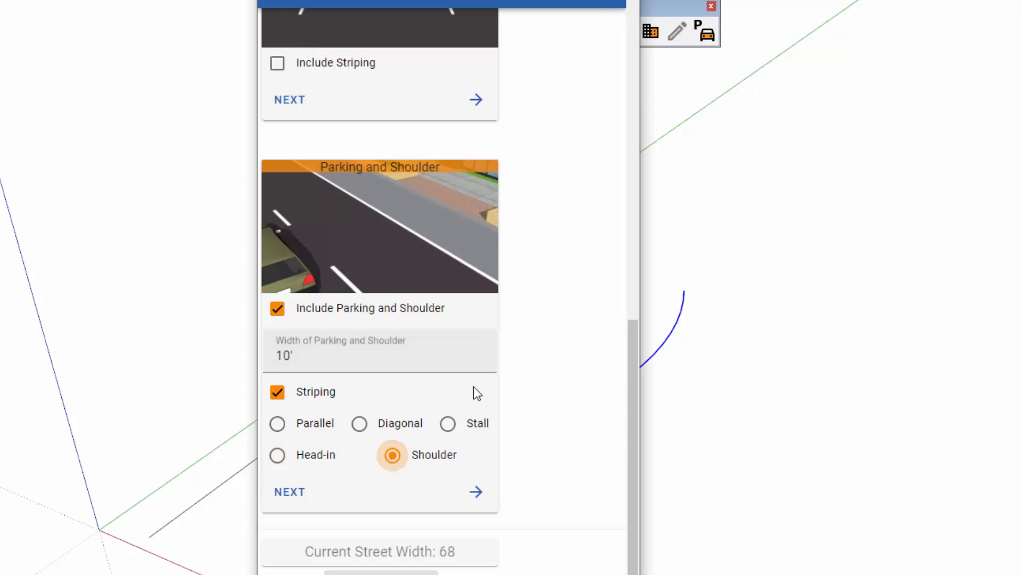
left_click(448, 424)
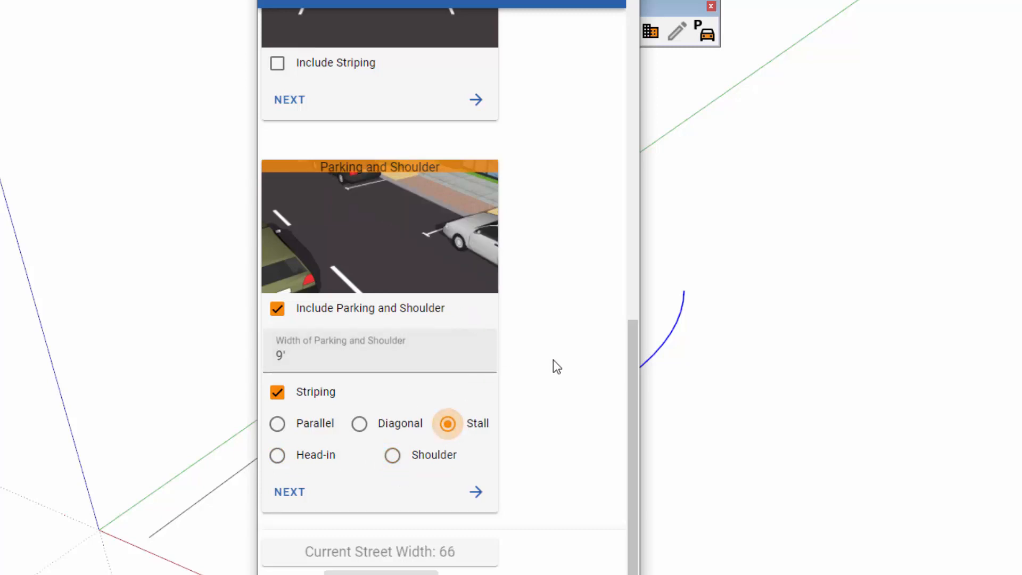
left_click(297, 495)
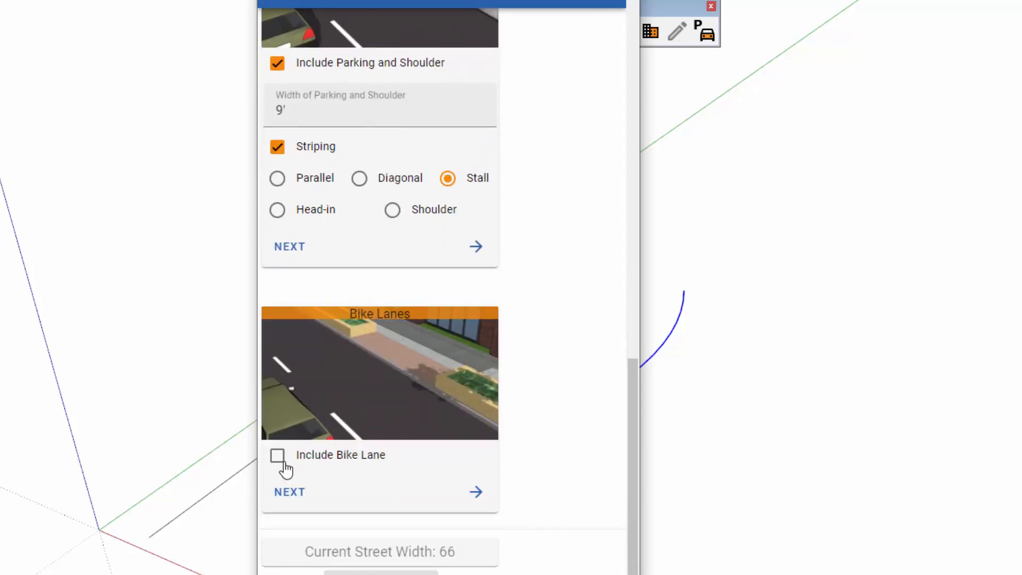
- Include a 6' wide bike lane with Solid Double striping
left_click(284, 463)
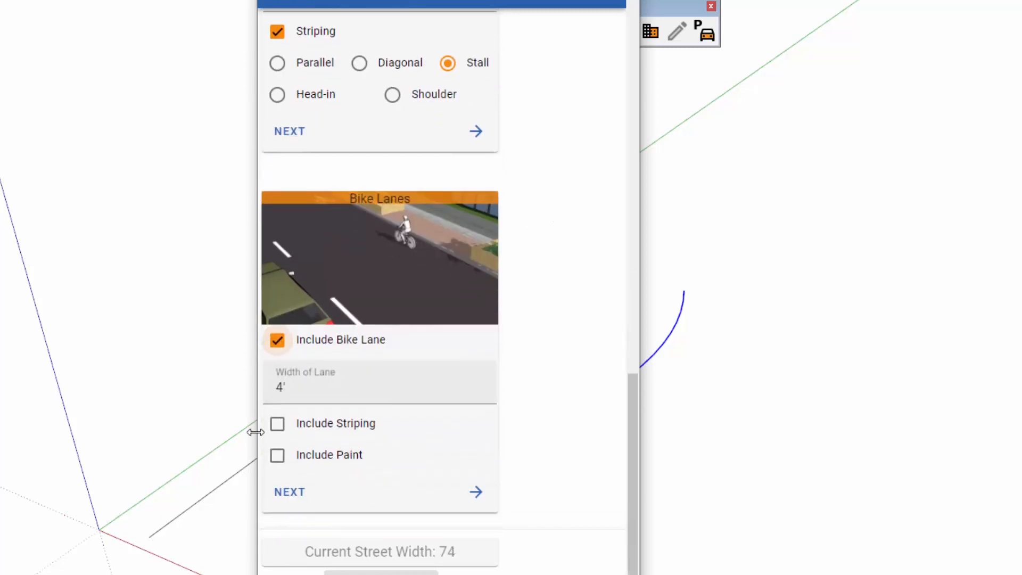
left_click(312, 381)
left_click_drag(313, 381, 267, 386)
type("6")
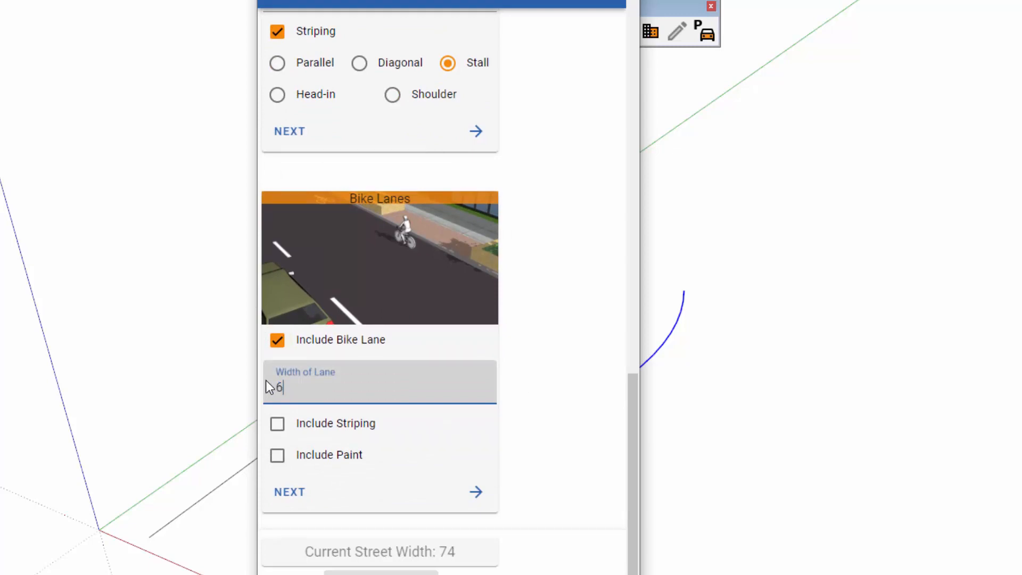
type("'")
left_click(277, 424)
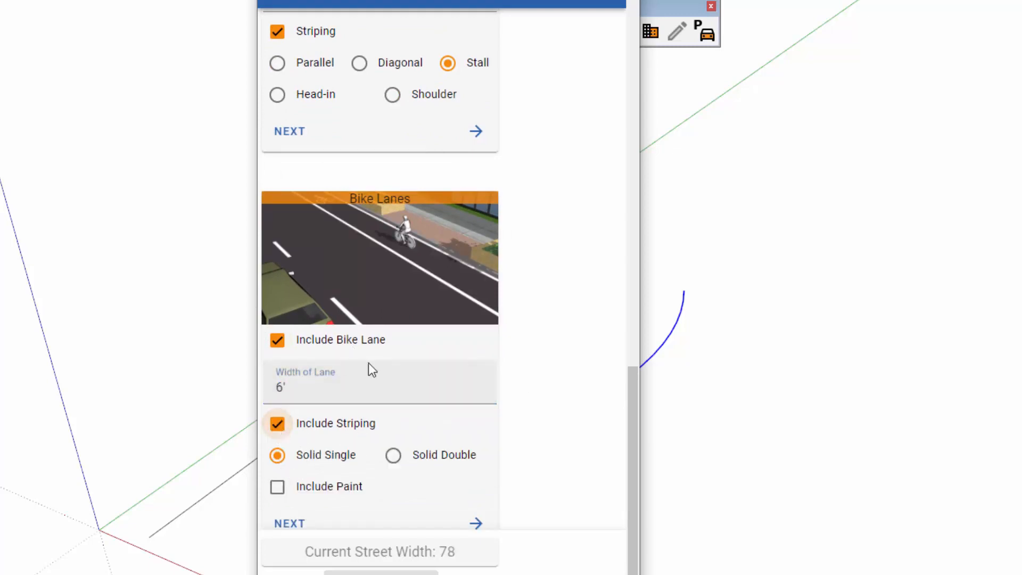
left_click(393, 458)
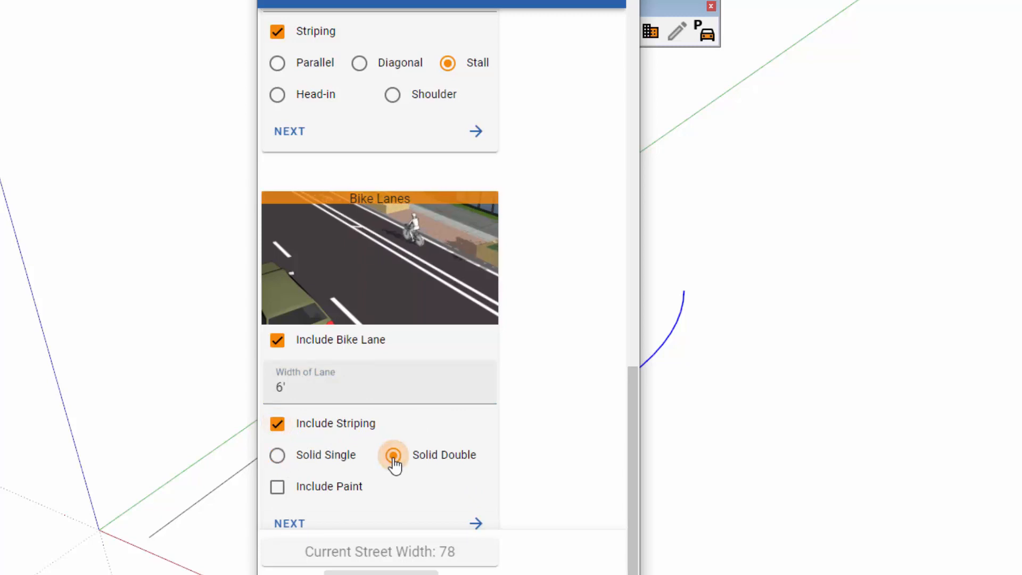
scroll(569, 336, "down", 1)
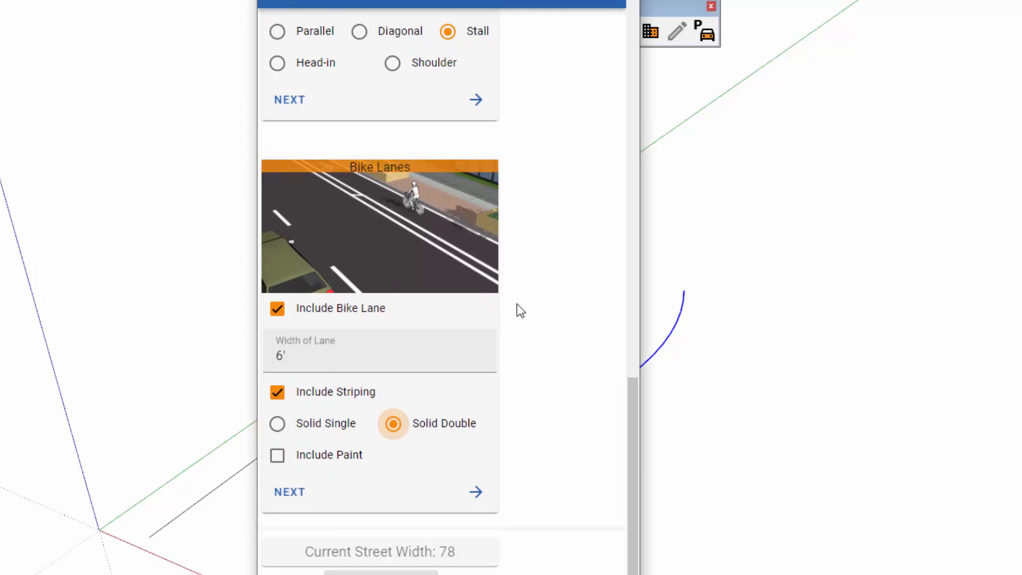
- Include paint on the 6' bike lane and continue to the curb settings
left_click(277, 455)
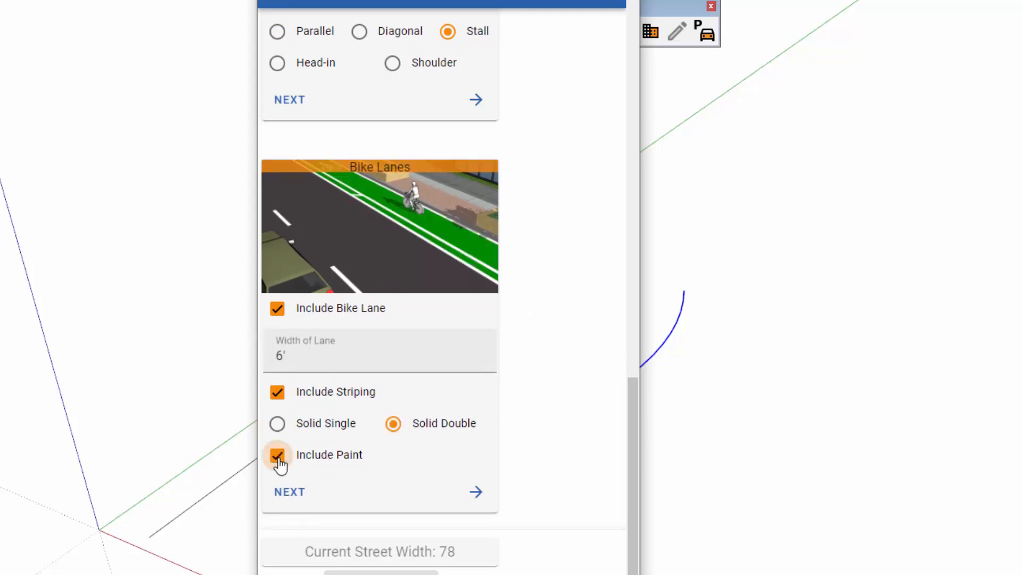
left_click(290, 492)
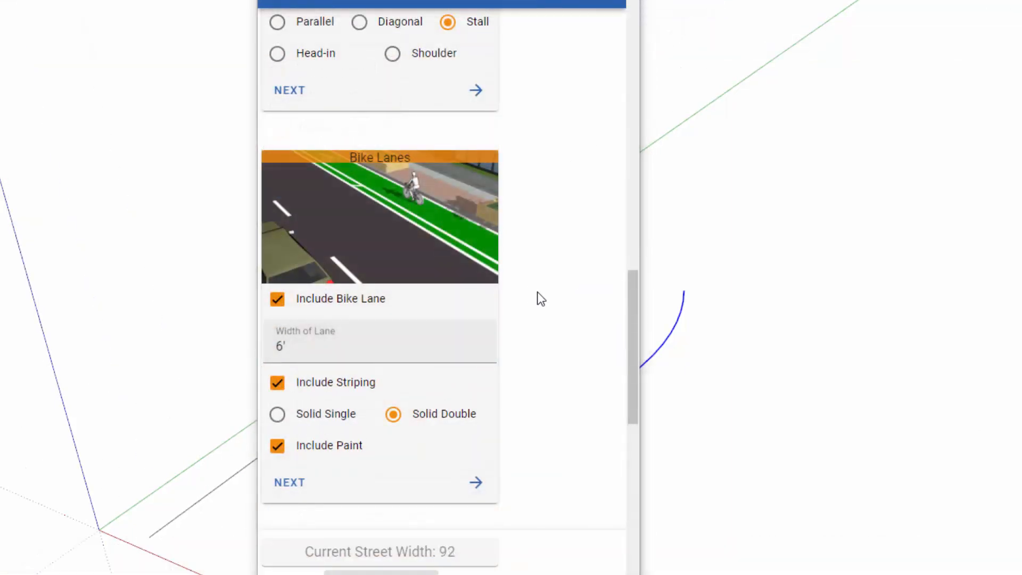
- Set the curb height to 8", compare the European Striping and Standard curbs, and choose European Striping
left_click_drag(635, 293, 628, 392)
left_click(277, 363)
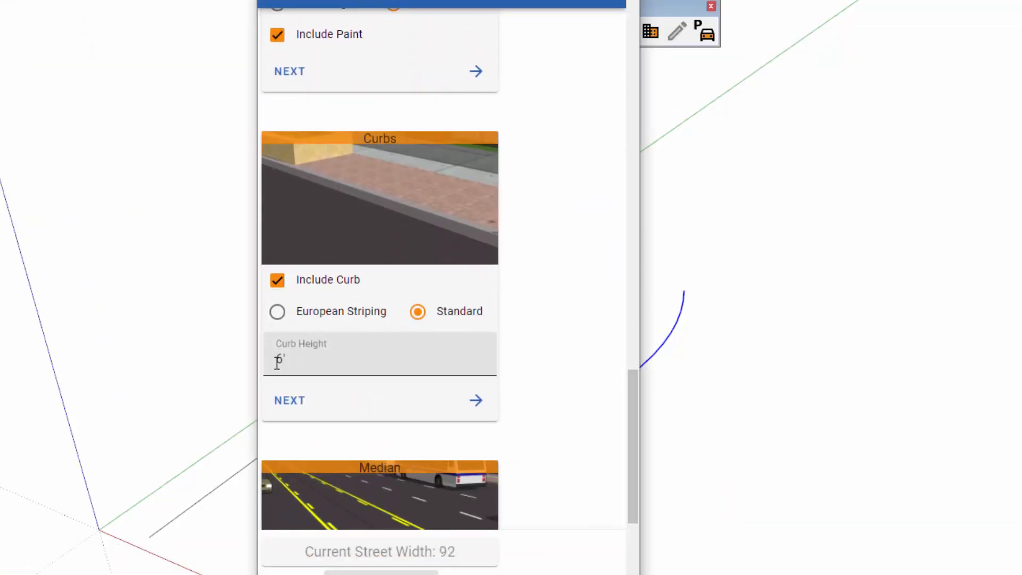
left_click_drag(297, 360, 265, 360)
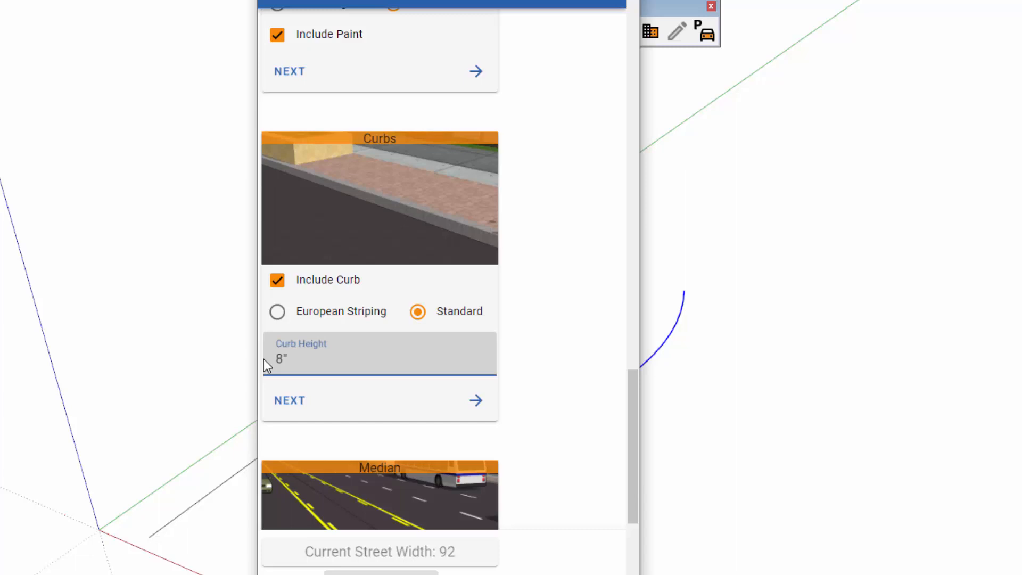
left_click(561, 286)
left_click(278, 313)
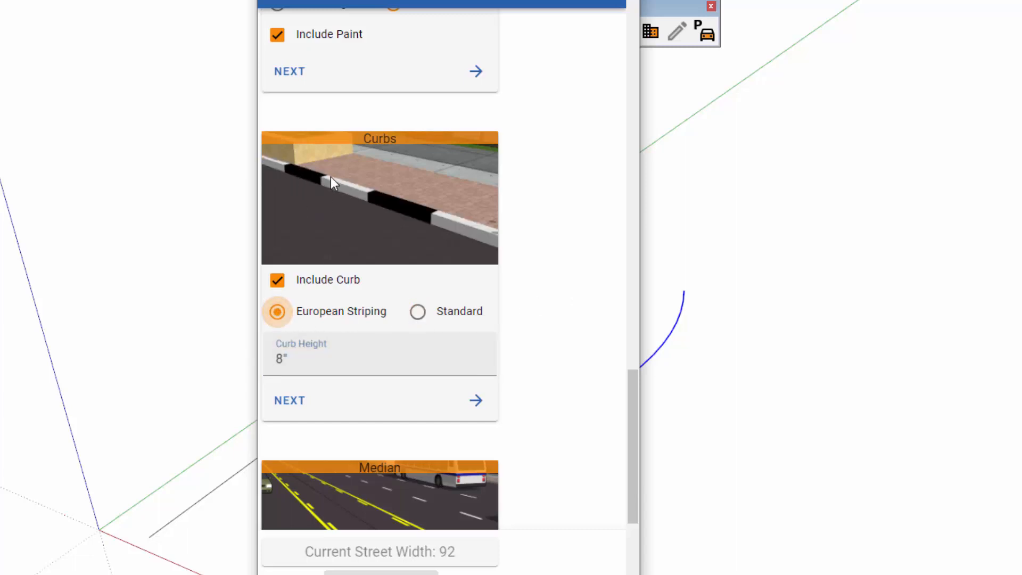
left_click(418, 312)
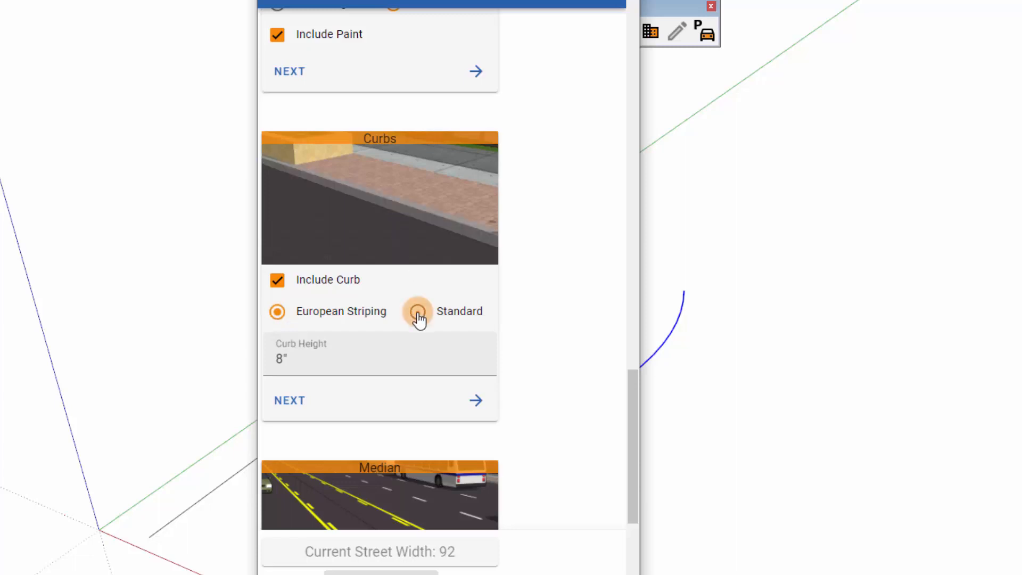
left_click(280, 313)
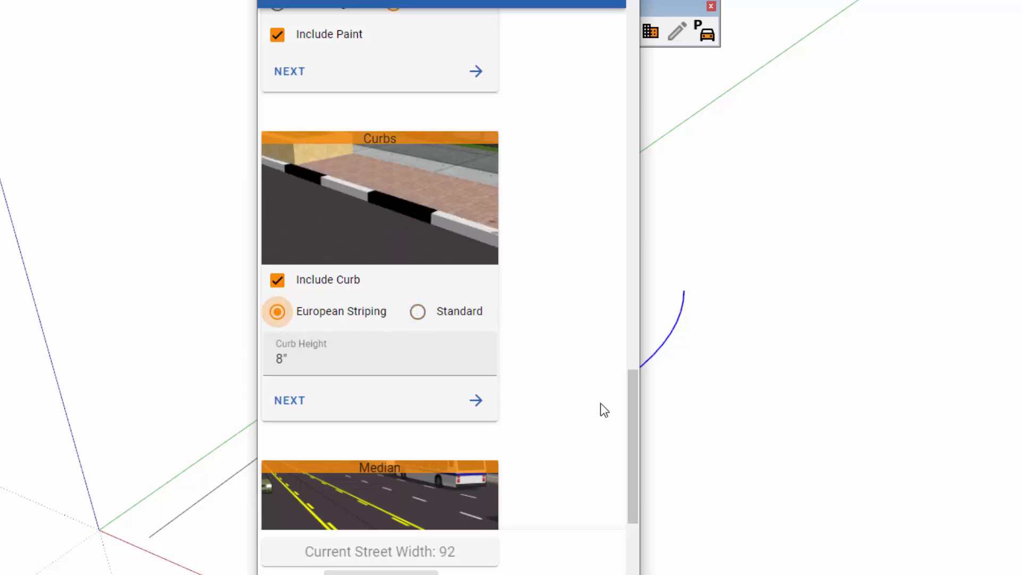
- Compare the Raised Concrete, Planter Median and Median Barrier Wall types, and choose Striped Median
left_click_drag(633, 408, 625, 479)
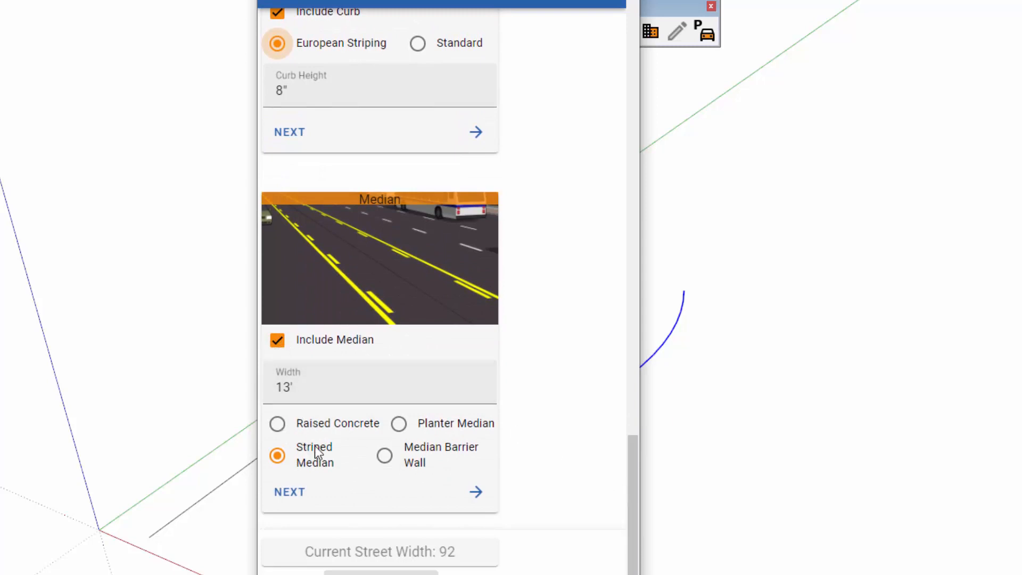
left_click(278, 425)
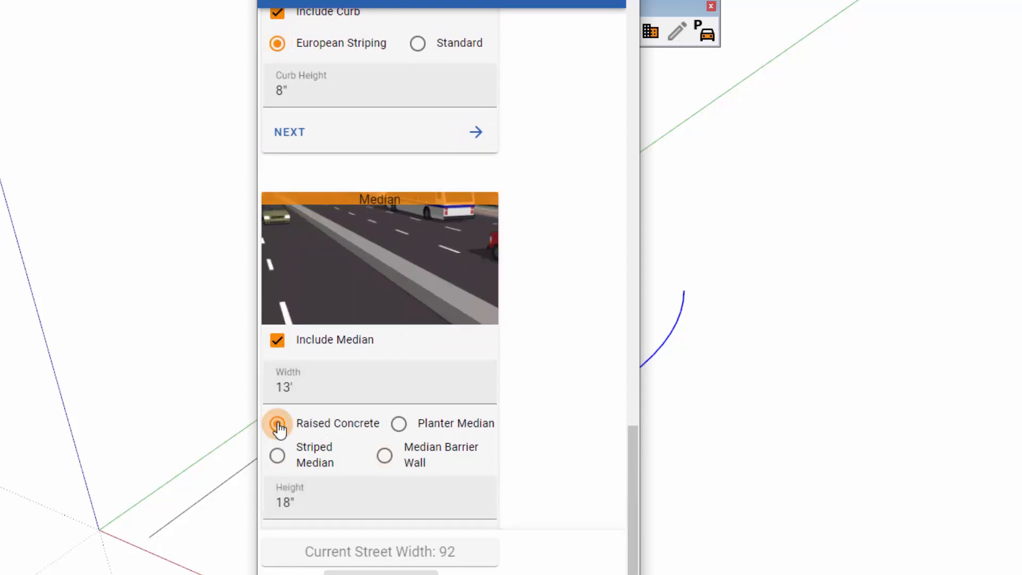
left_click(400, 426)
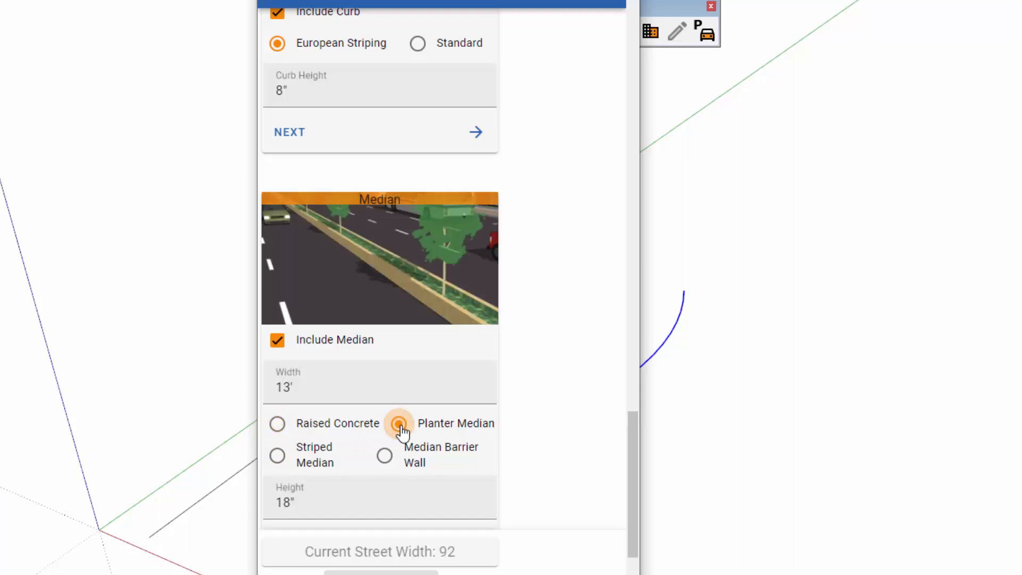
left_click(278, 458)
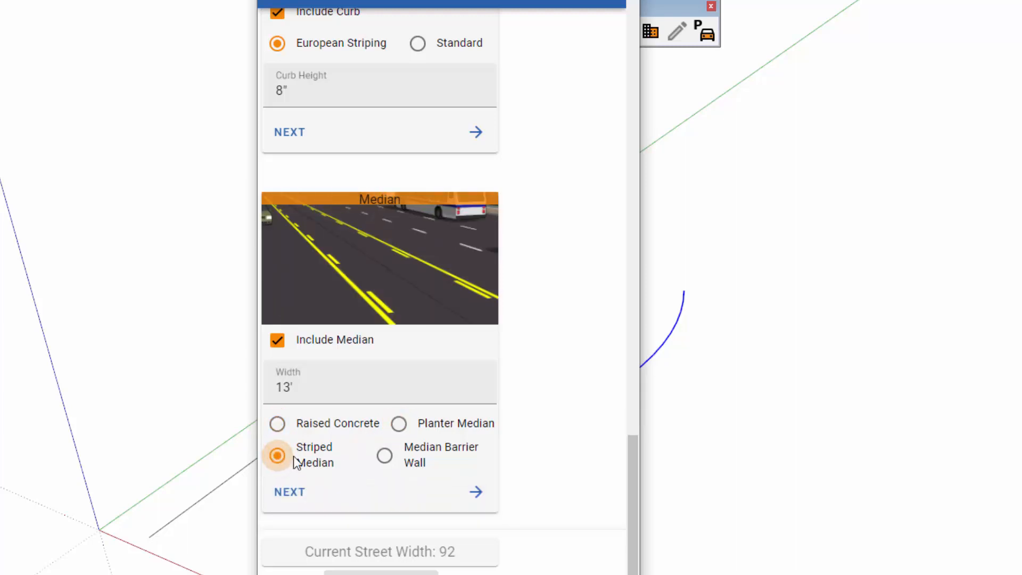
left_click(383, 459)
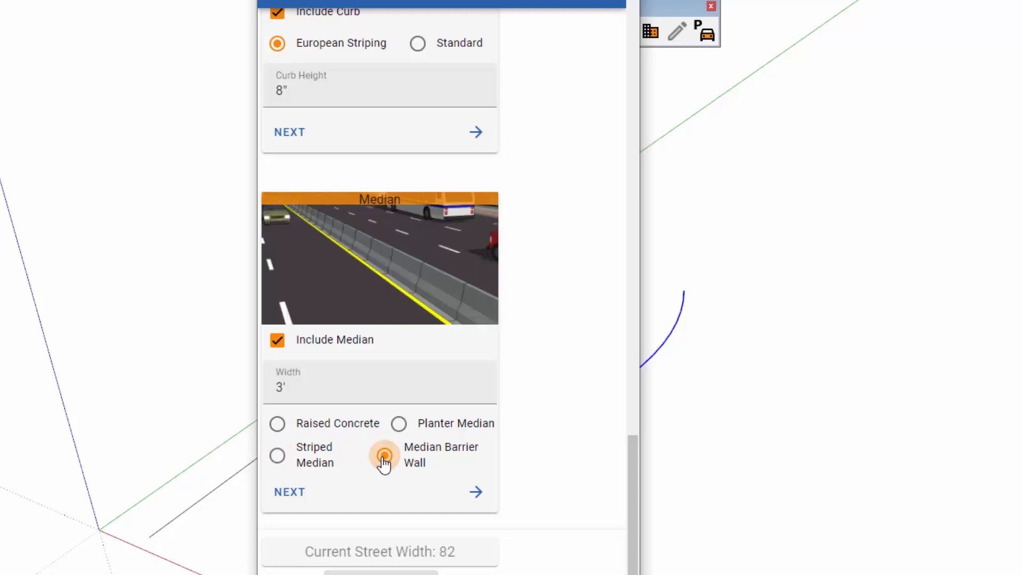
left_click(278, 457)
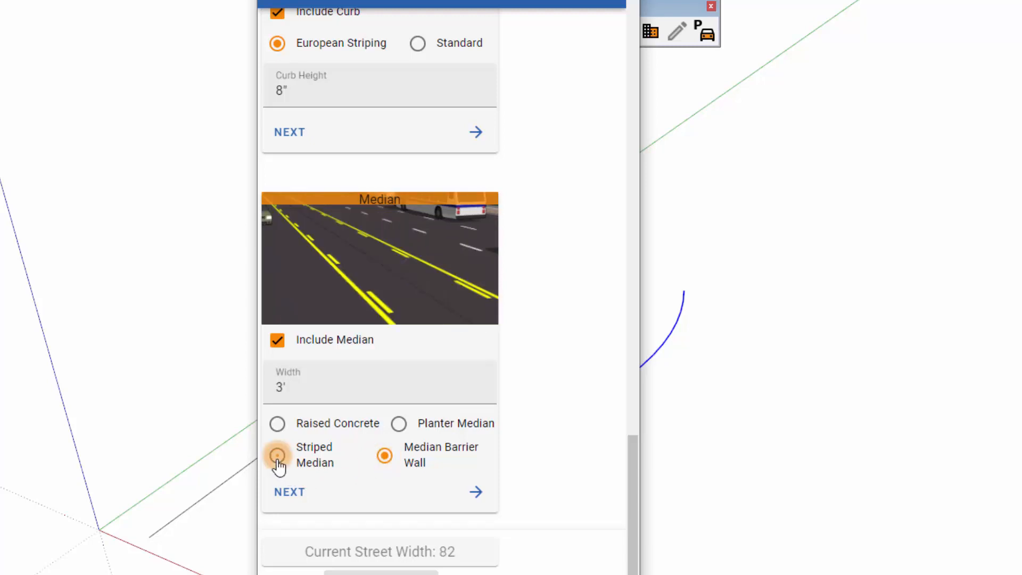
- Set the striped median's width to 12' and continue to the walk type settings
left_click_drag(295, 387, 261, 387)
type("1")
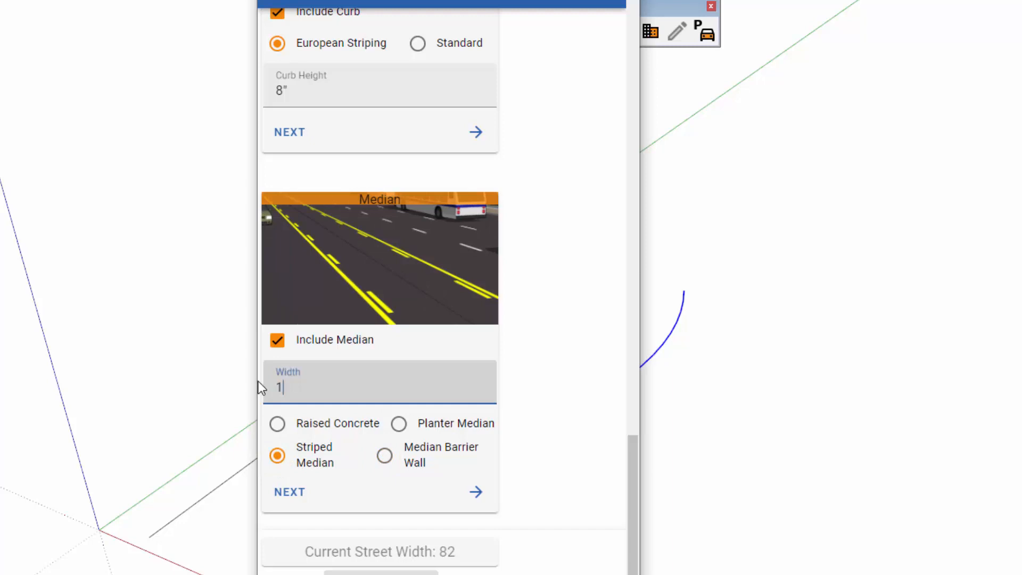
type("2")
left_click(553, 376)
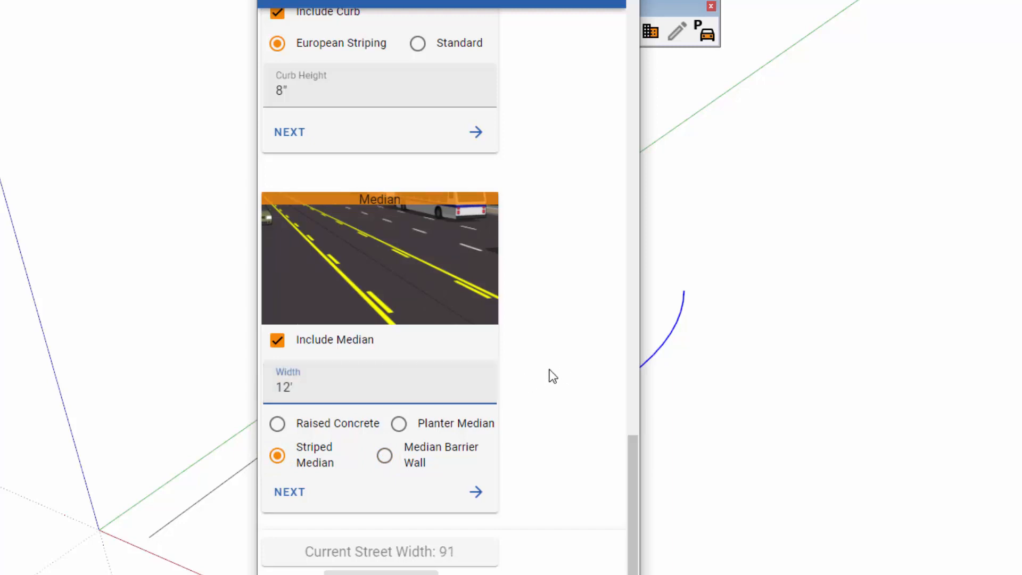
left_click(297, 500)
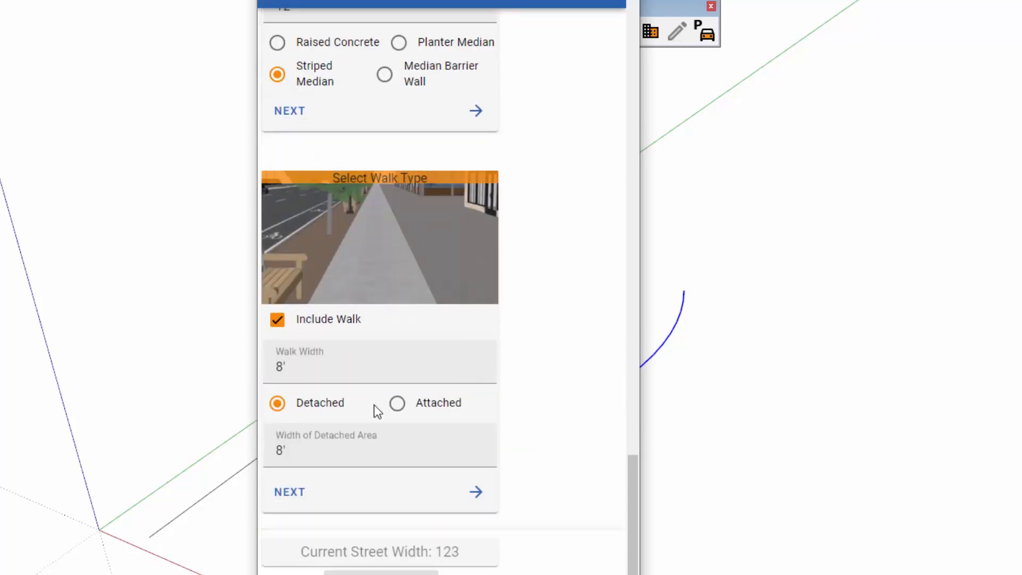
- Compare the Attached walk with the Detached one, keep Detached, and set the walk width to 10'
left_click(398, 405)
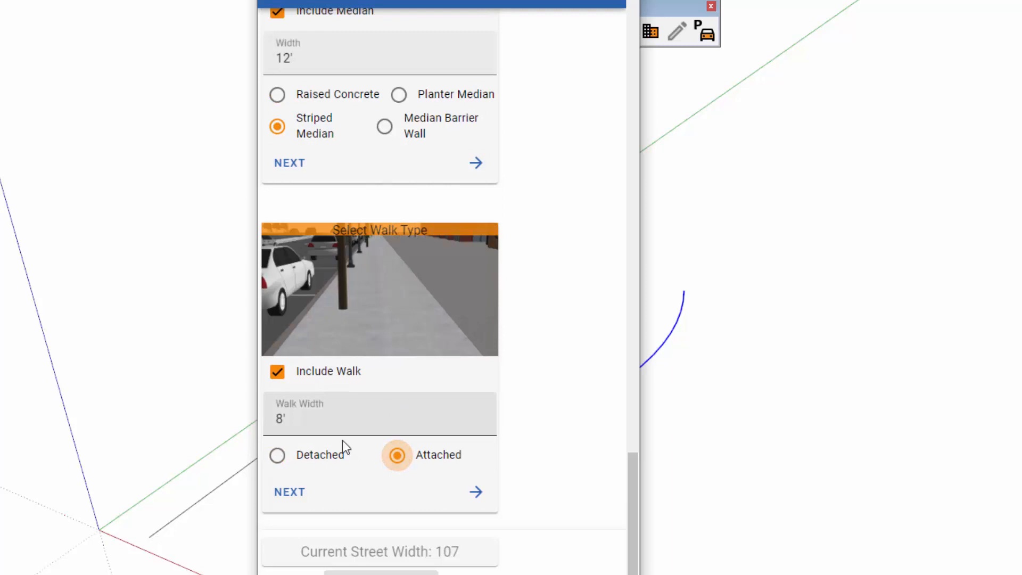
left_click(278, 459)
left_click_drag(313, 416, 248, 416)
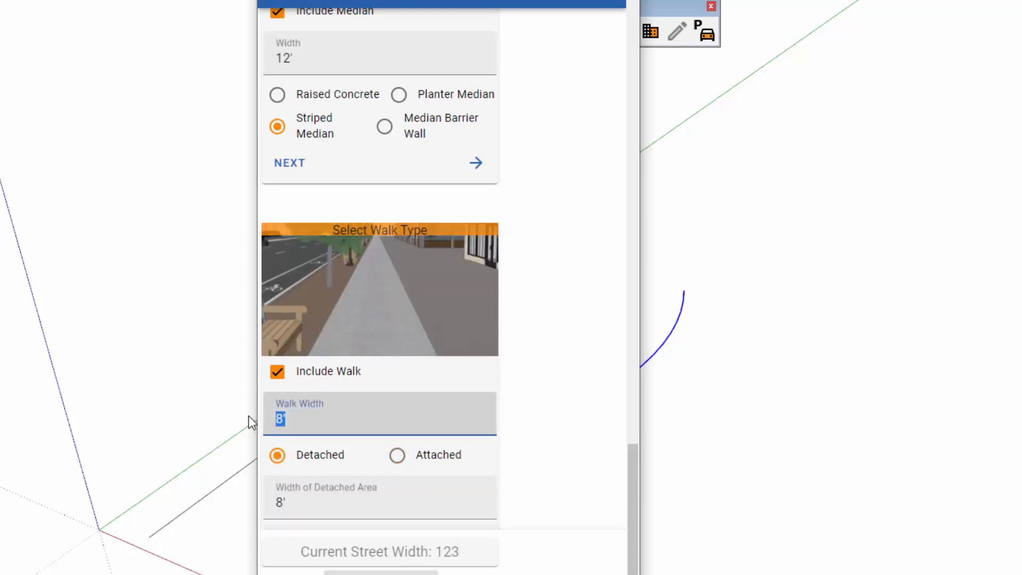
type("10")
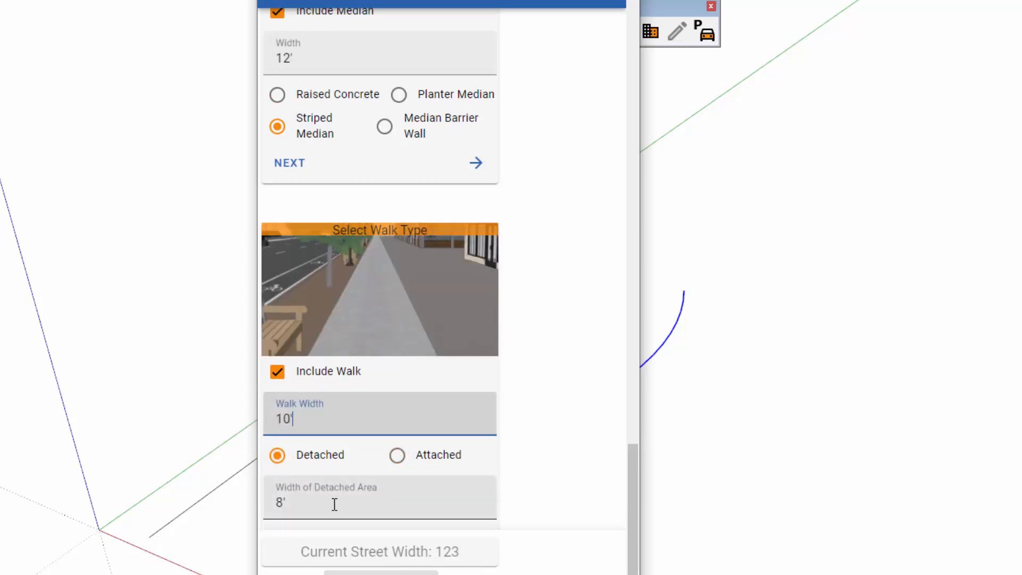
left_click(545, 445)
scroll(544, 446, "down", 1)
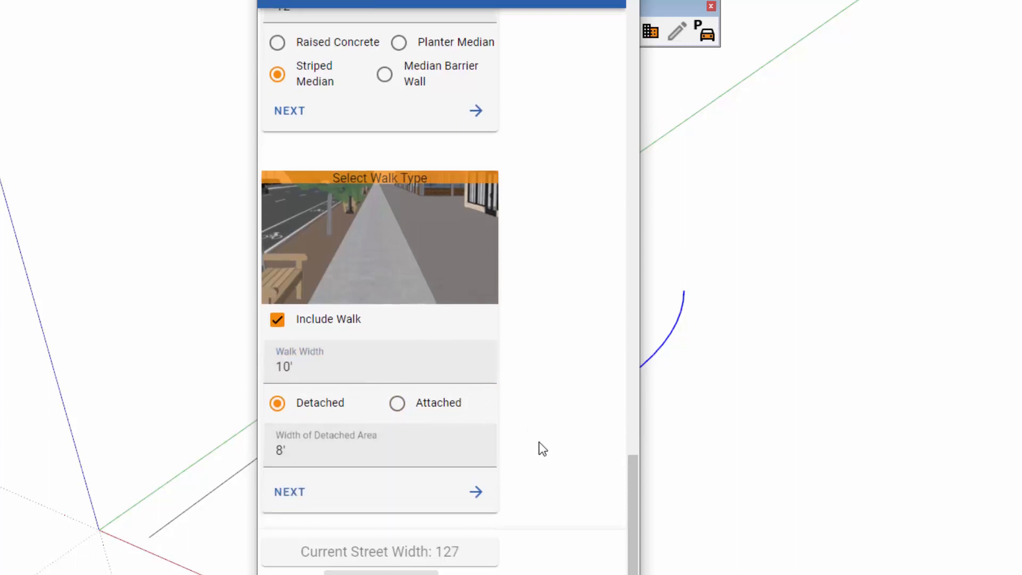
left_click(294, 495)
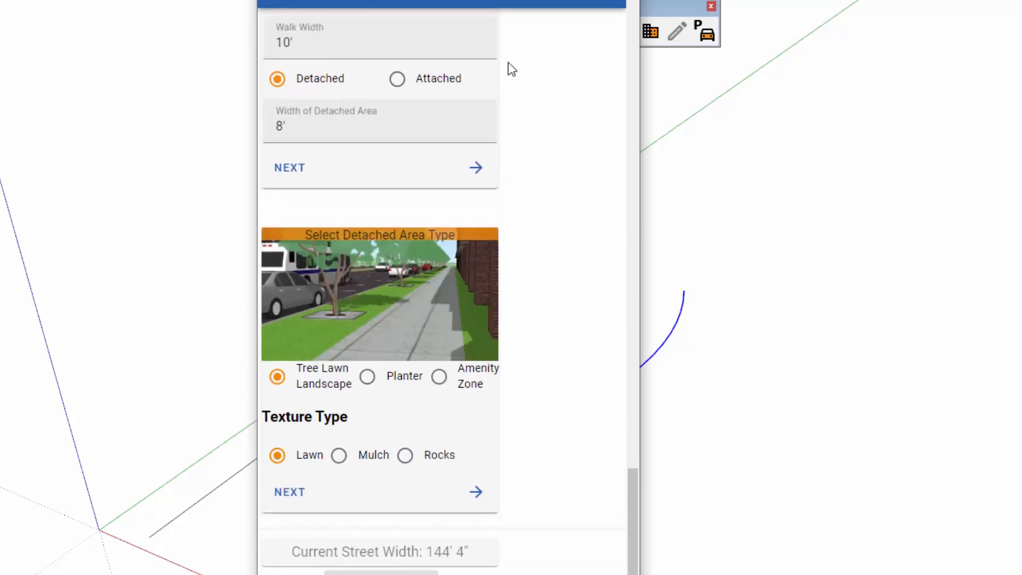
- Return to the parking settings to try Head-in and Diagonal striping against the street width, and restore Stall
left_click_drag(634, 529, 623, 213)
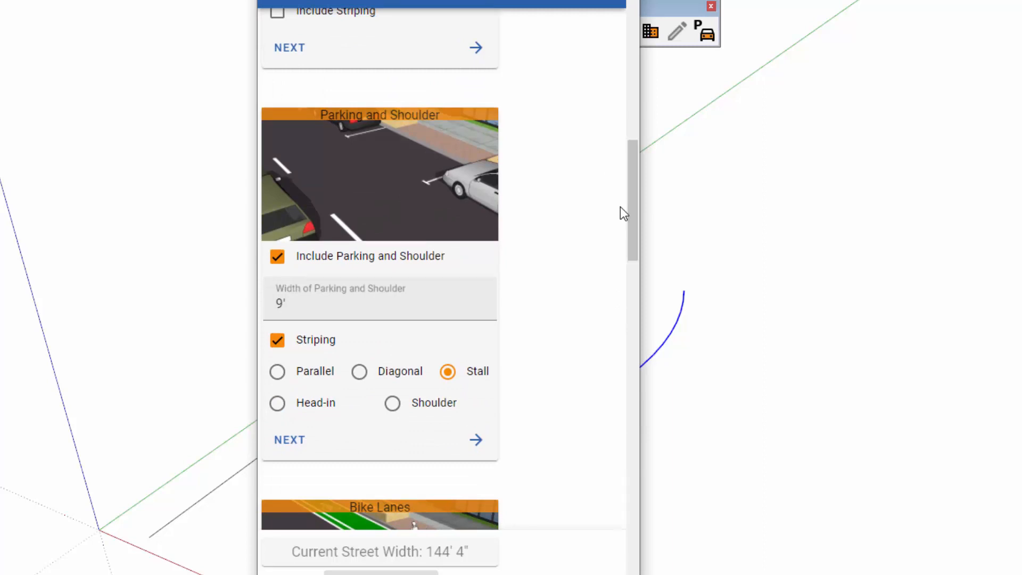
left_click(360, 375)
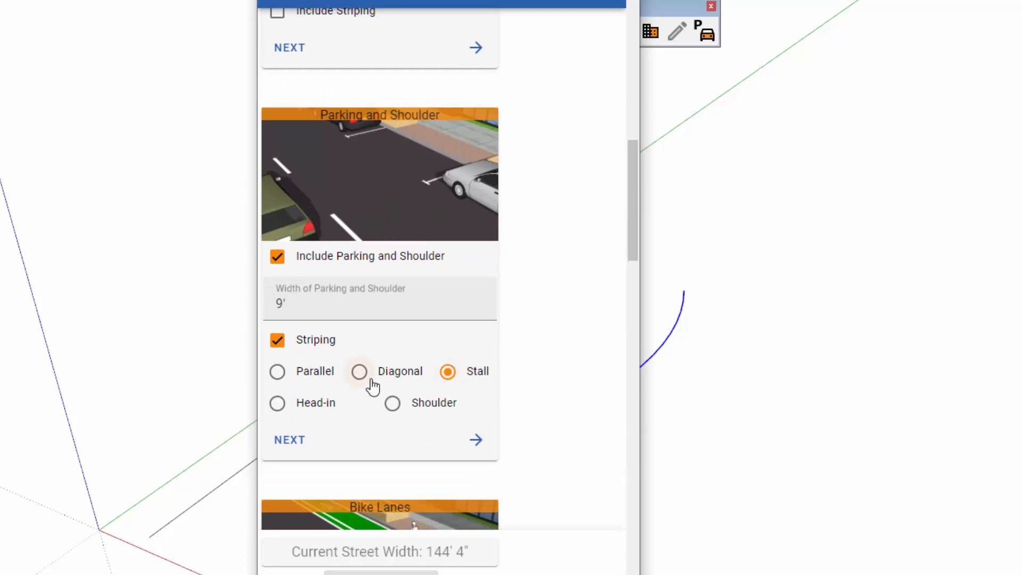
left_click(448, 375)
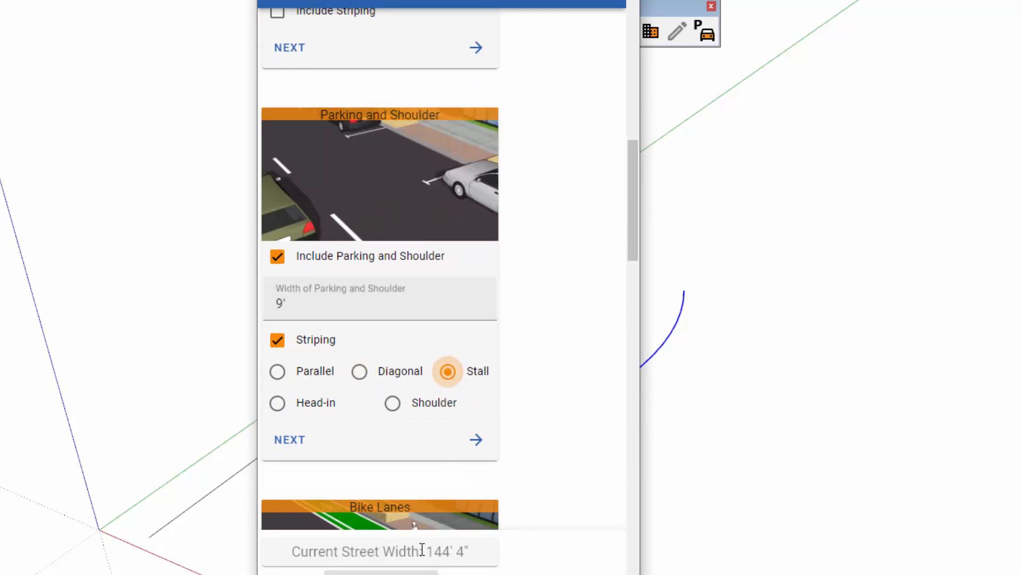
left_click(277, 402)
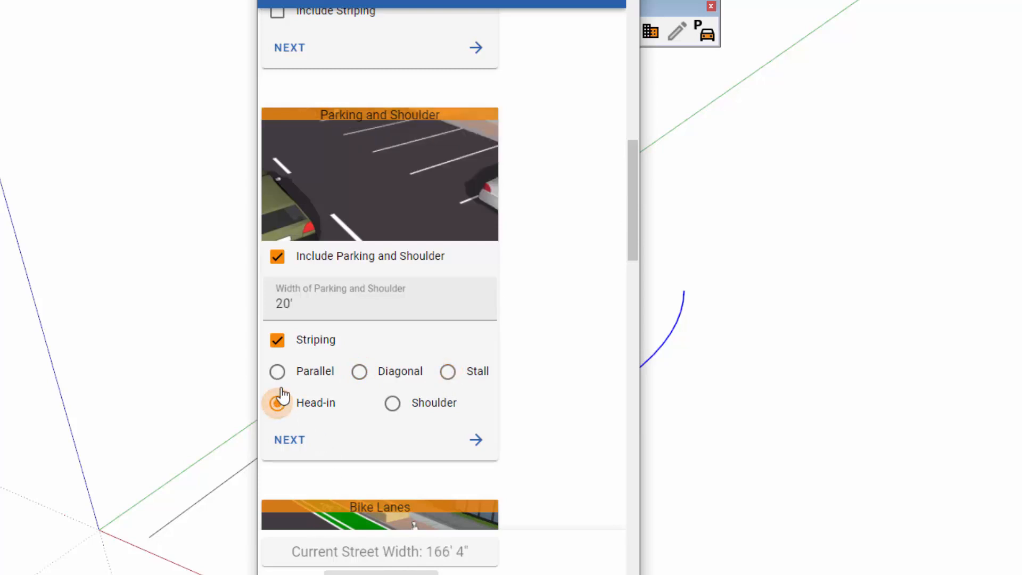
left_click(279, 372)
left_click(360, 373)
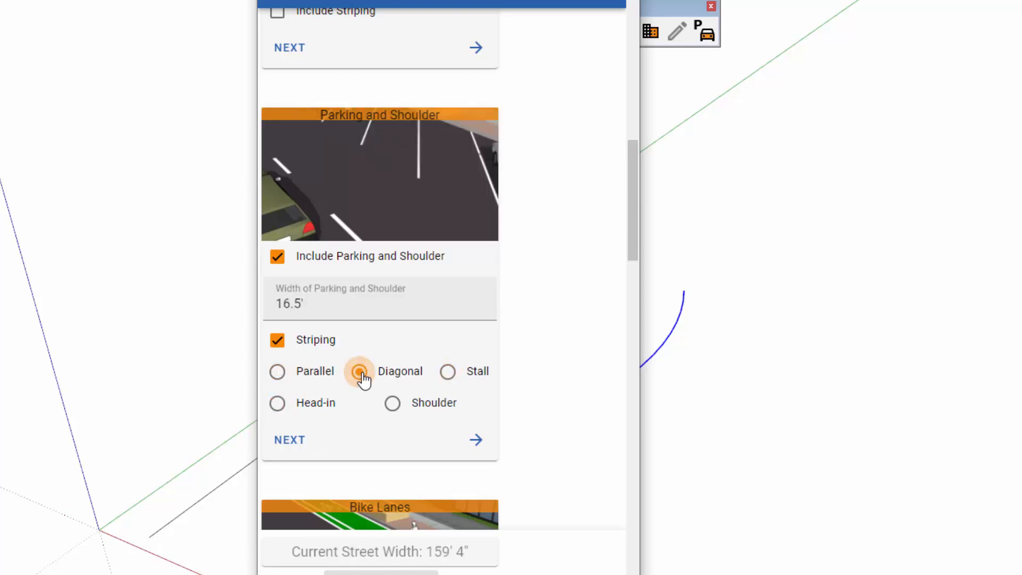
left_click(450, 374)
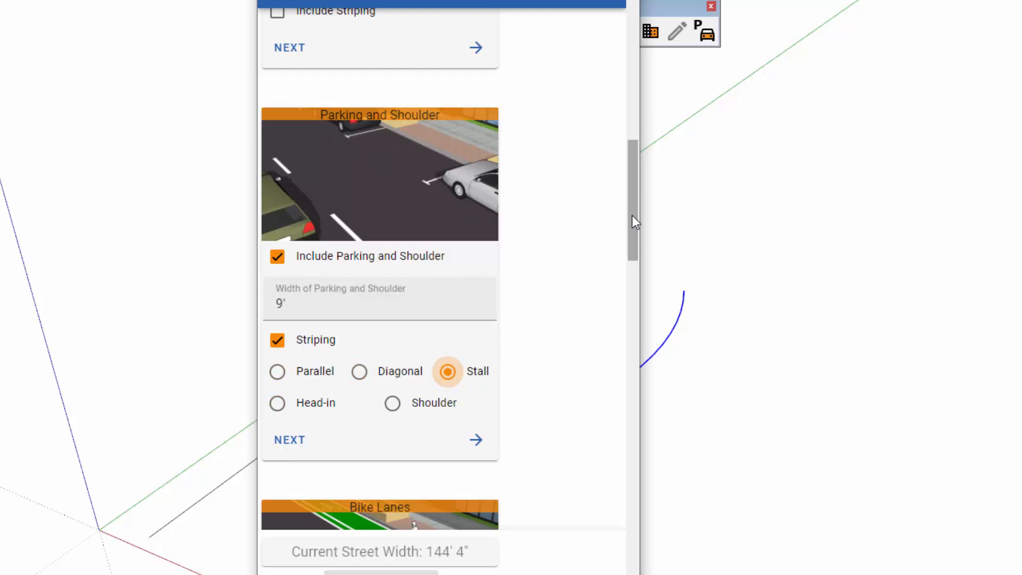
- Compare the Planter and Amenity Zone detached area types and the paver textures, and choose Amenity Zone with Paver Modular Brick
left_click_drag(632, 217, 631, 557)
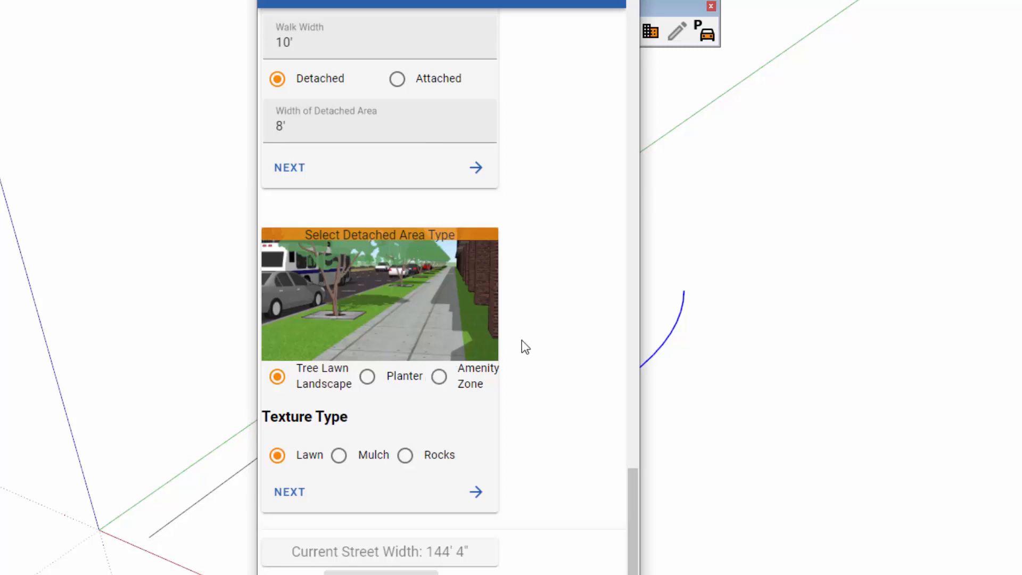
scroll(334, 184, "up", 3)
scroll(539, 314, "down", 3)
left_click(368, 379)
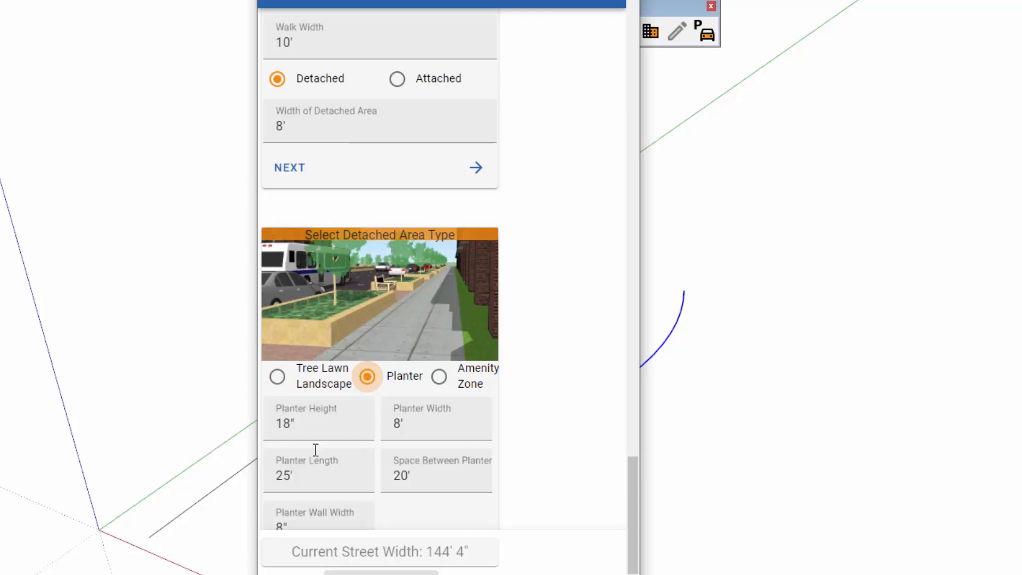
scroll(464, 334, "down", 2)
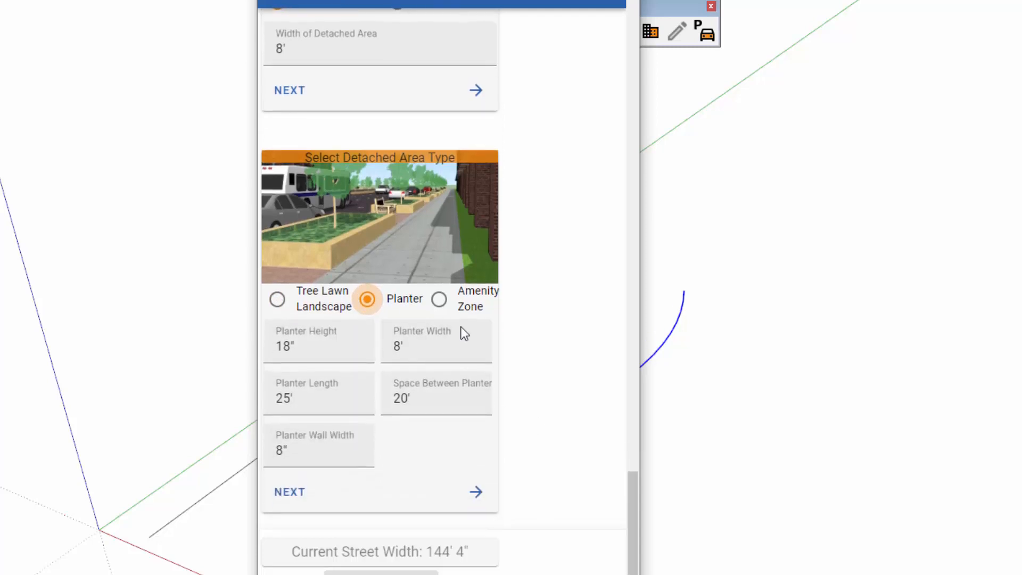
left_click(440, 299)
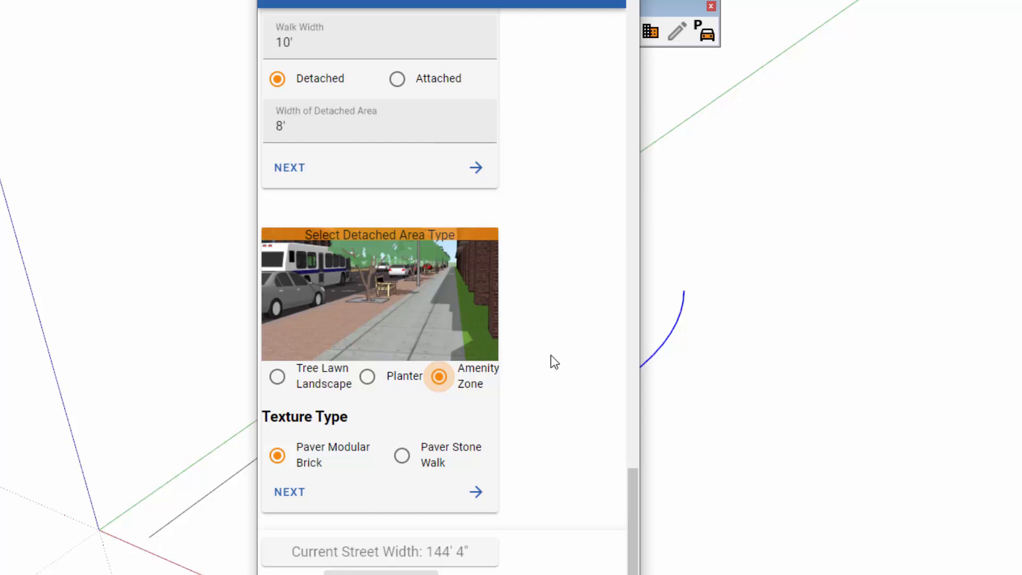
left_click(403, 457)
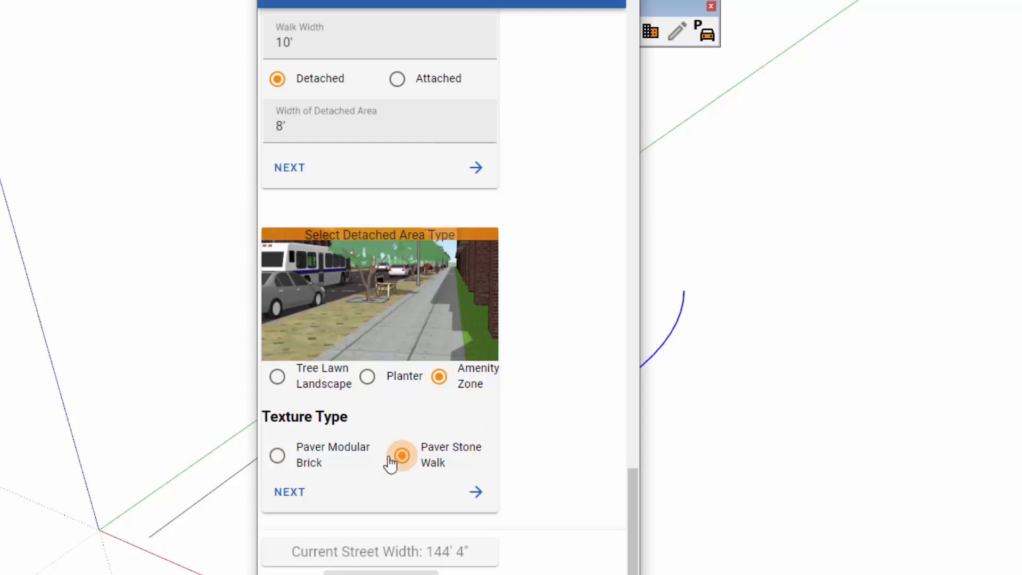
left_click(278, 459)
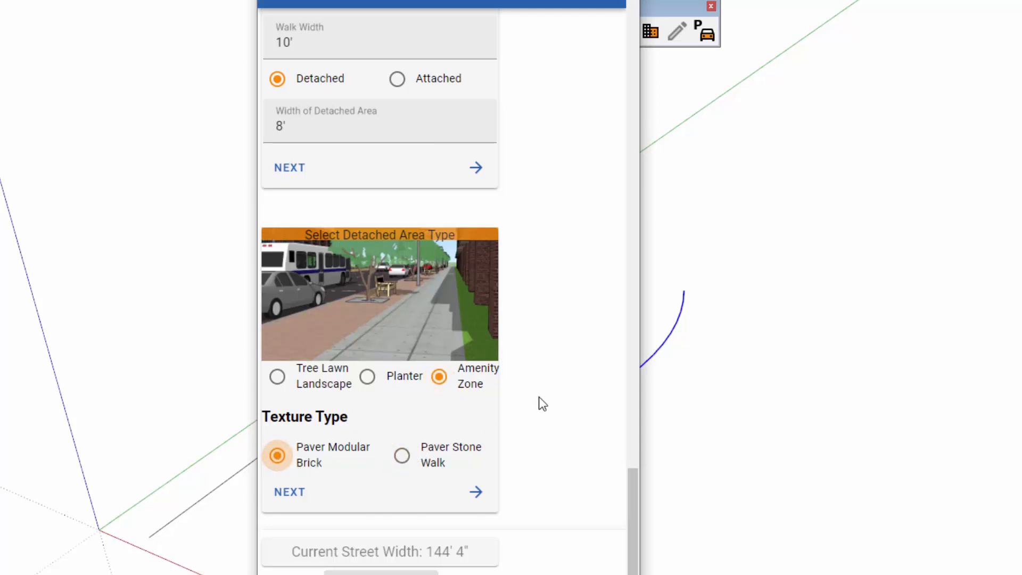
left_click(285, 491)
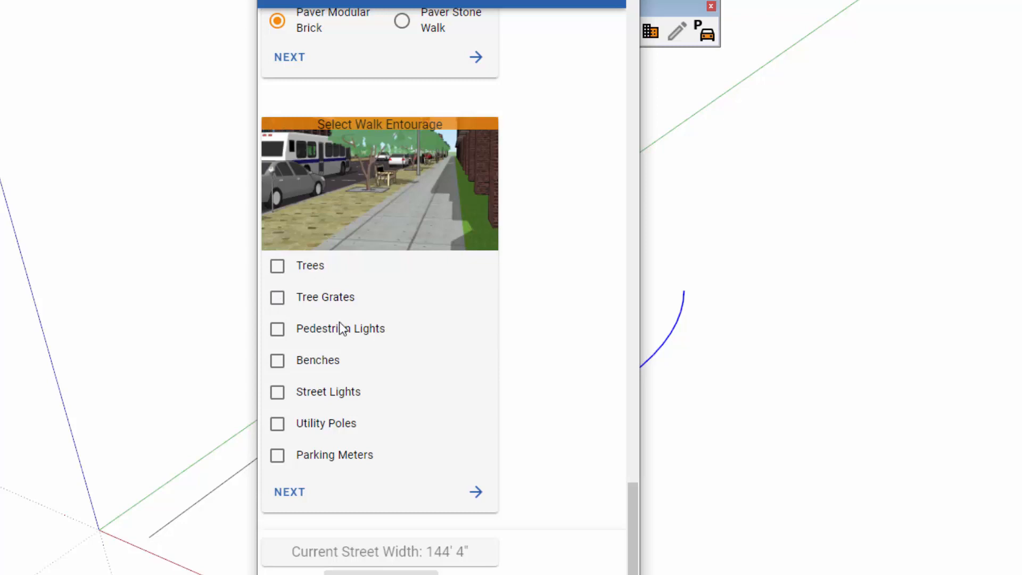
- Add trees to the walk entourage and choose the 24ft Palm Tree and 32ft Palm Tree models
left_click(277, 267)
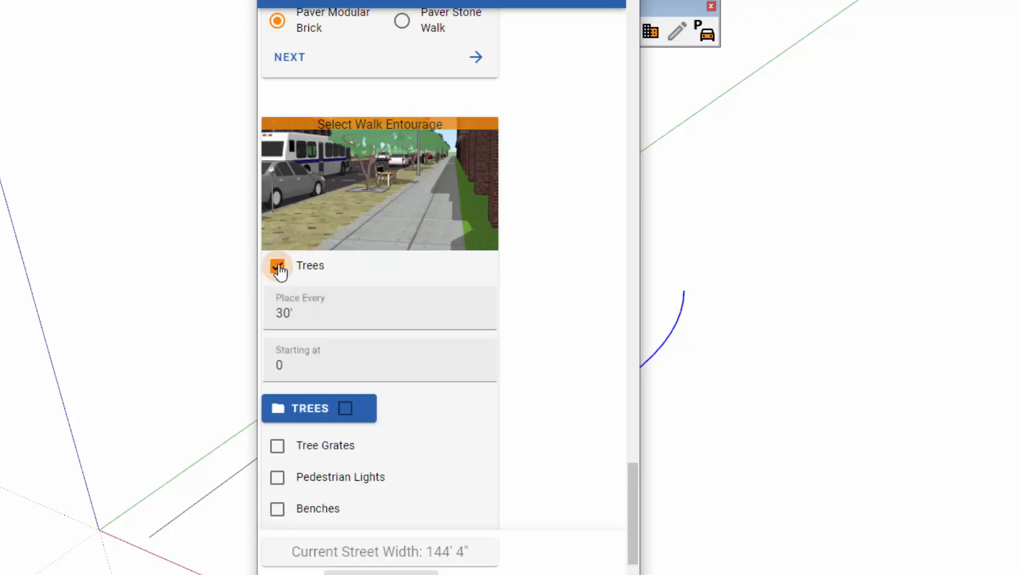
left_click(310, 413)
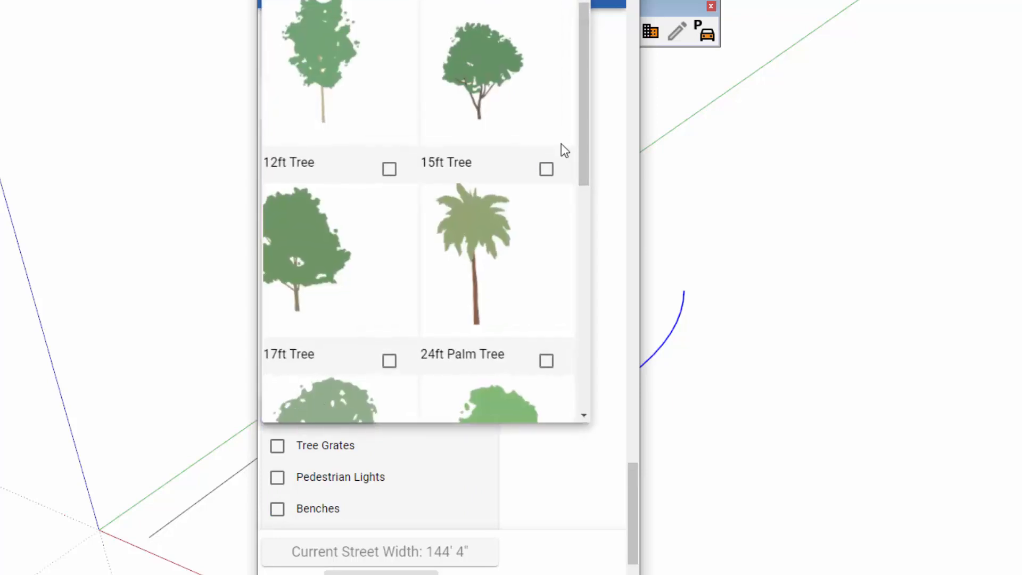
left_click_drag(583, 137, 454, 140)
scroll(579, 206, "down", 3)
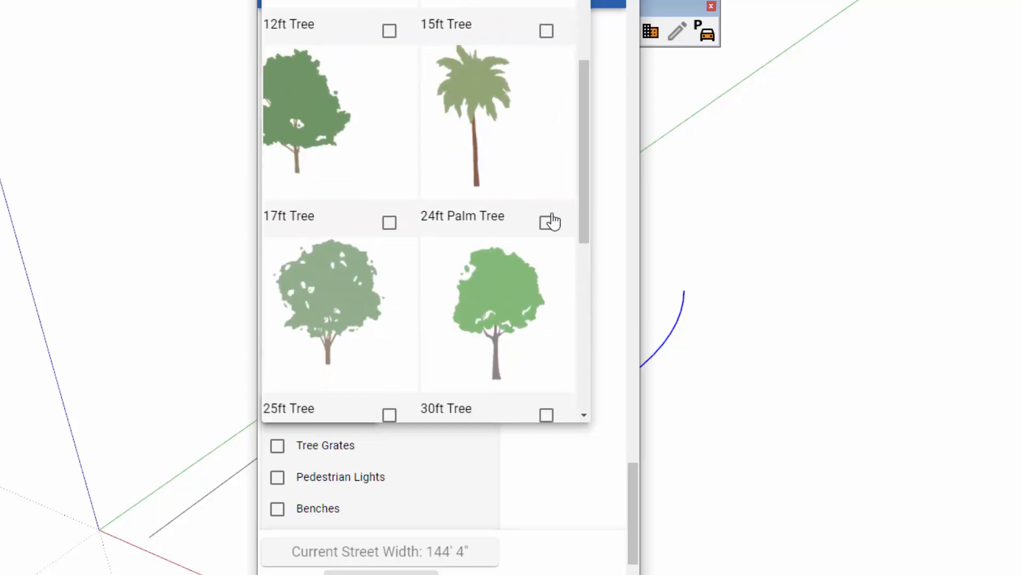
left_click(551, 221)
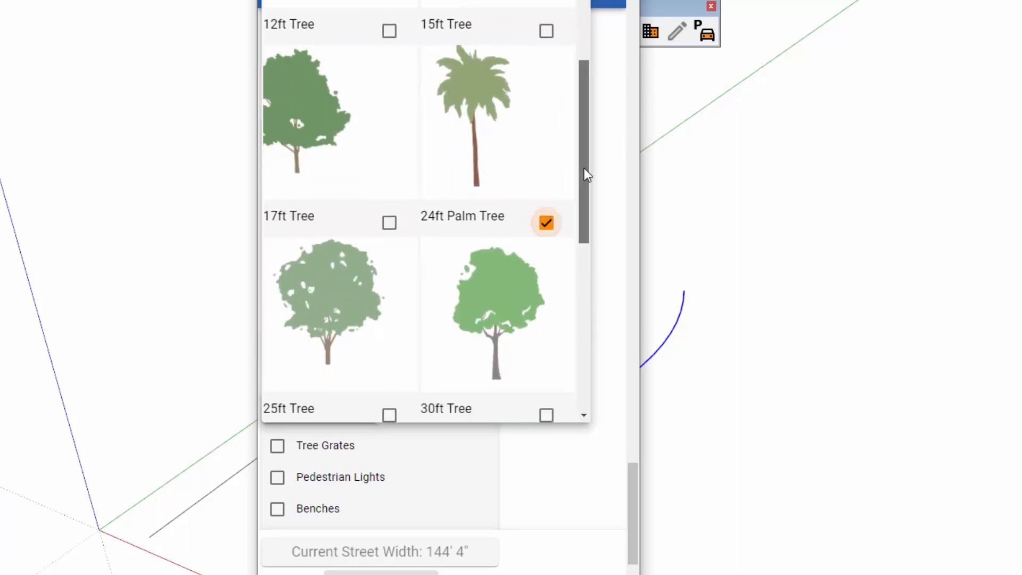
left_click_drag(584, 169, 554, 292)
left_click(389, 330)
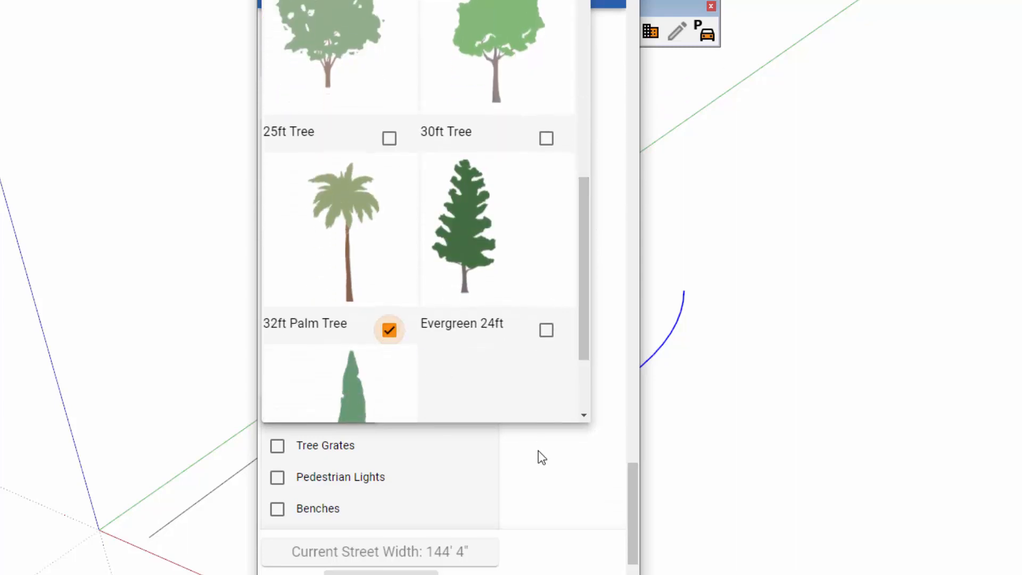
left_click(553, 471)
- Include tree grates in the walk entourage and choose the 8x5 Tree Grate
left_click(277, 446)
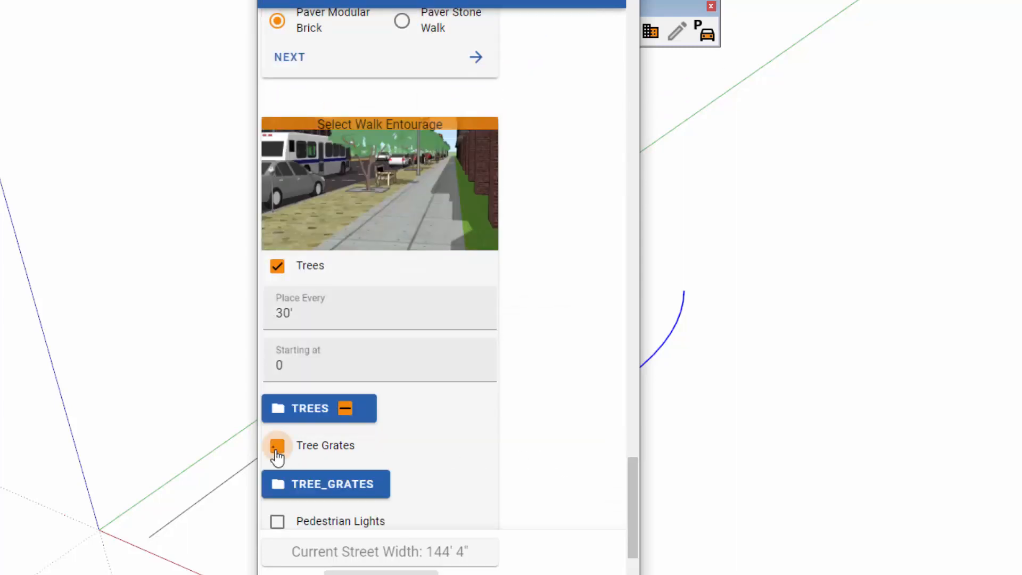
left_click(313, 485)
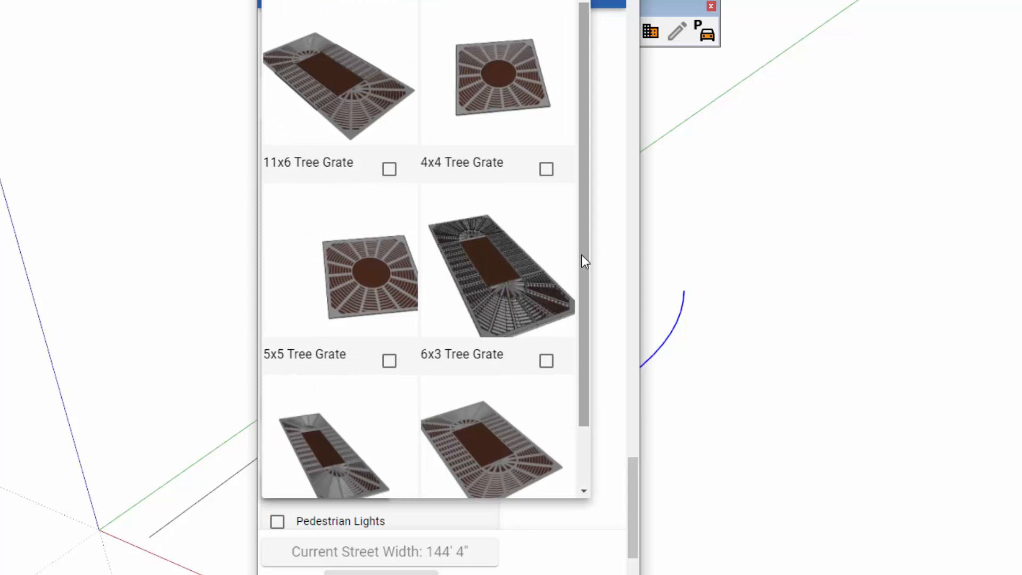
left_click_drag(584, 257, 592, 372)
left_click_drag(589, 303, 596, 325)
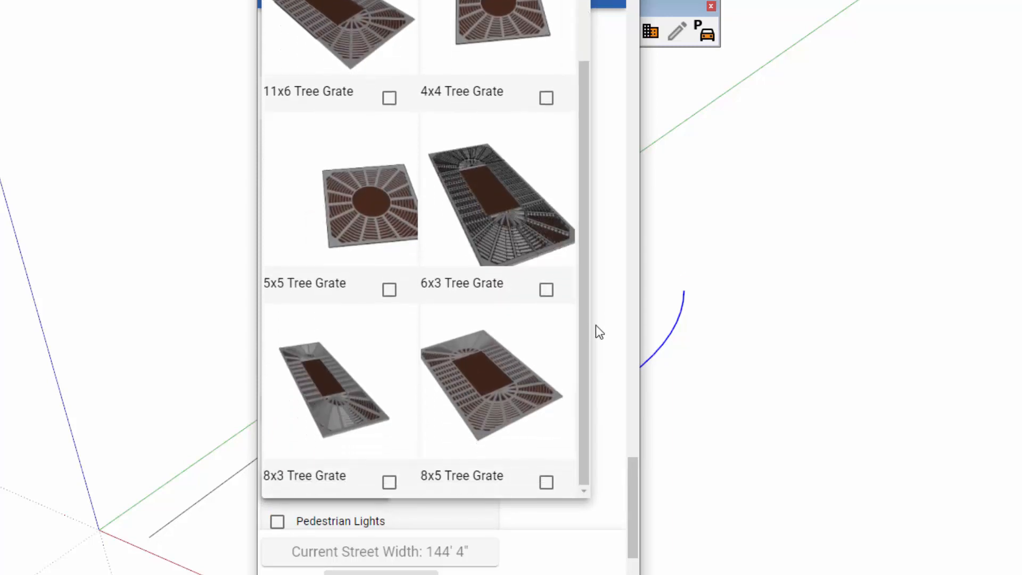
left_click(546, 482)
- Add pedestrian lights to the walk entourage using the 11FT_LBCOL-512 model
scroll(508, 396, "down", 3)
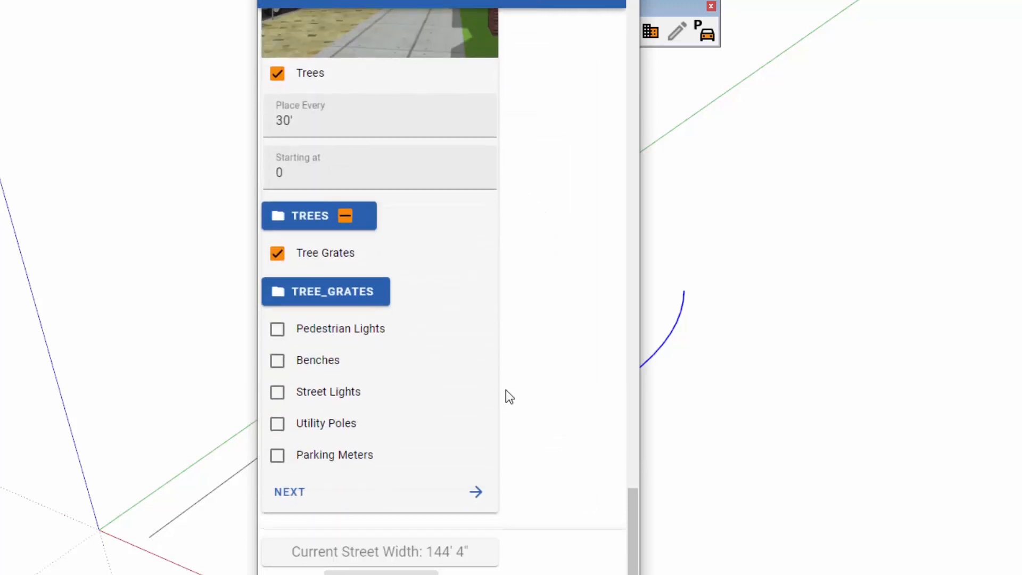
left_click(276, 328)
scroll(372, 298, "down", 2)
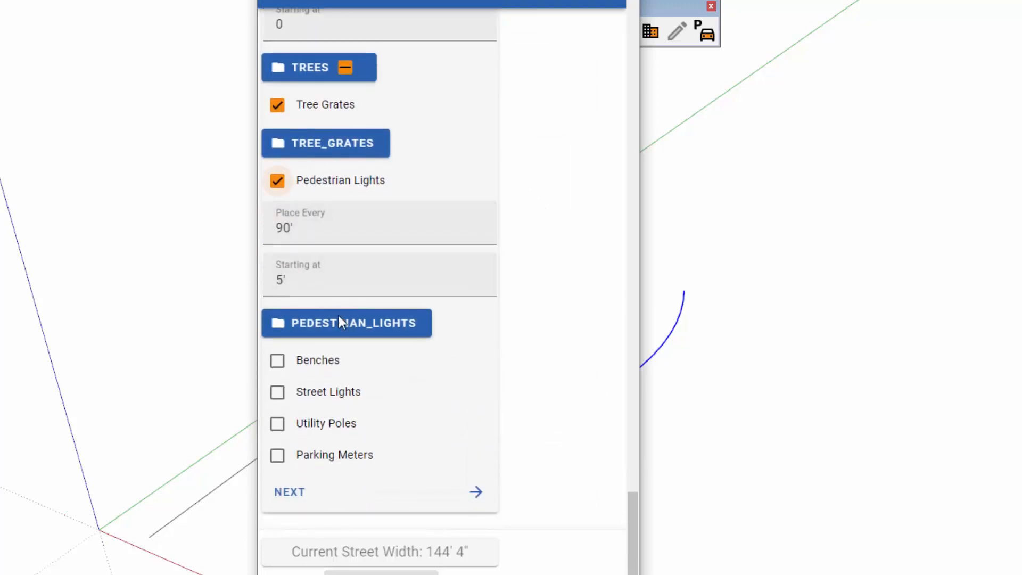
left_click(363, 325)
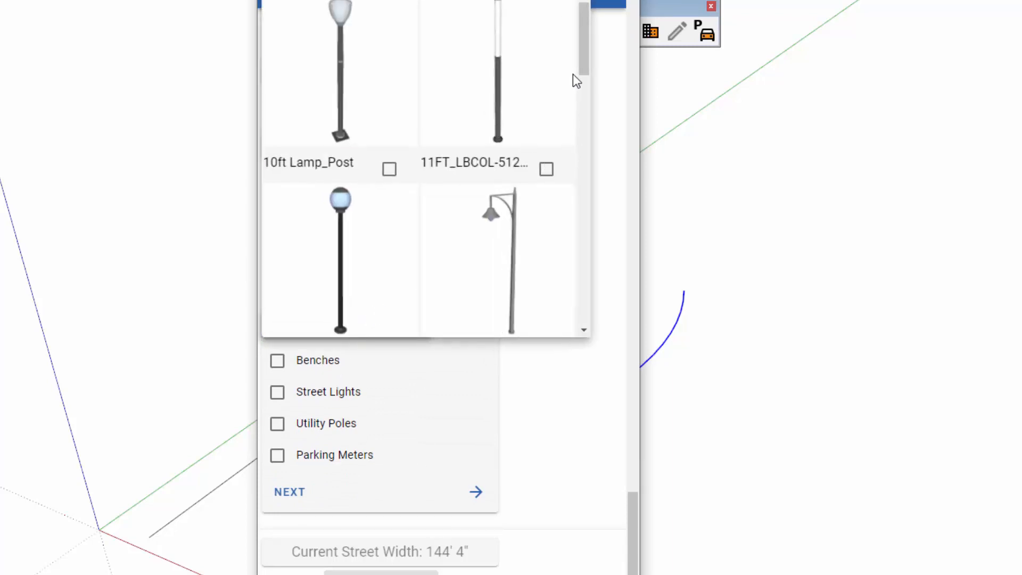
left_click(546, 169)
left_click(602, 298)
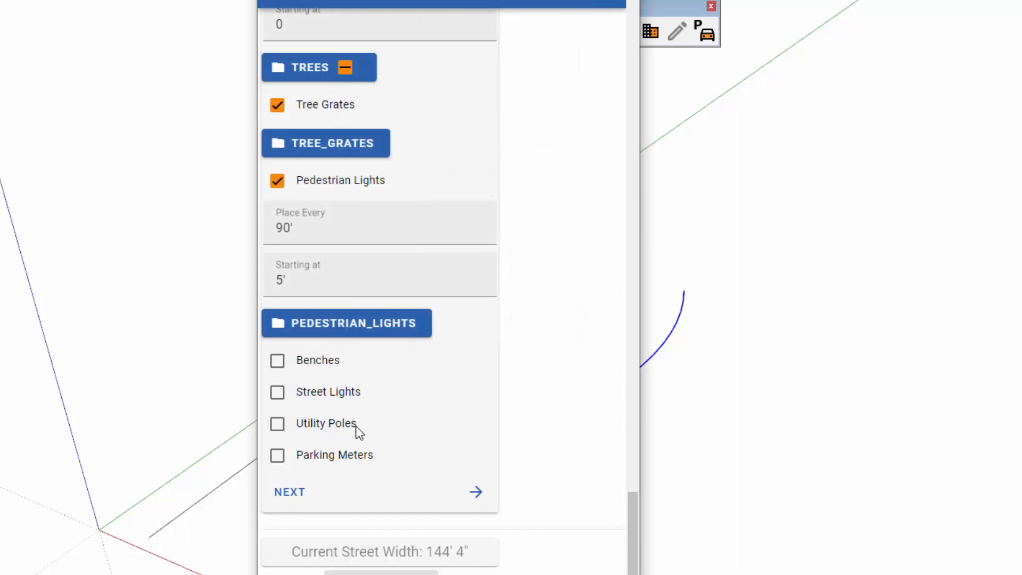
- Add benches to the walk entourage using the bench_wood_flat model
left_click(276, 361)
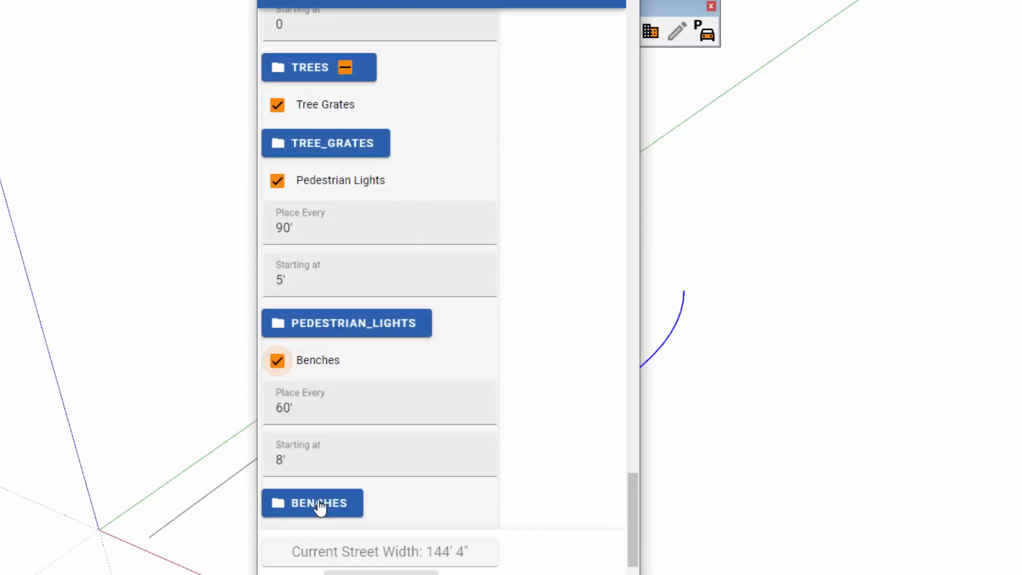
left_click(320, 507)
left_click(389, 313)
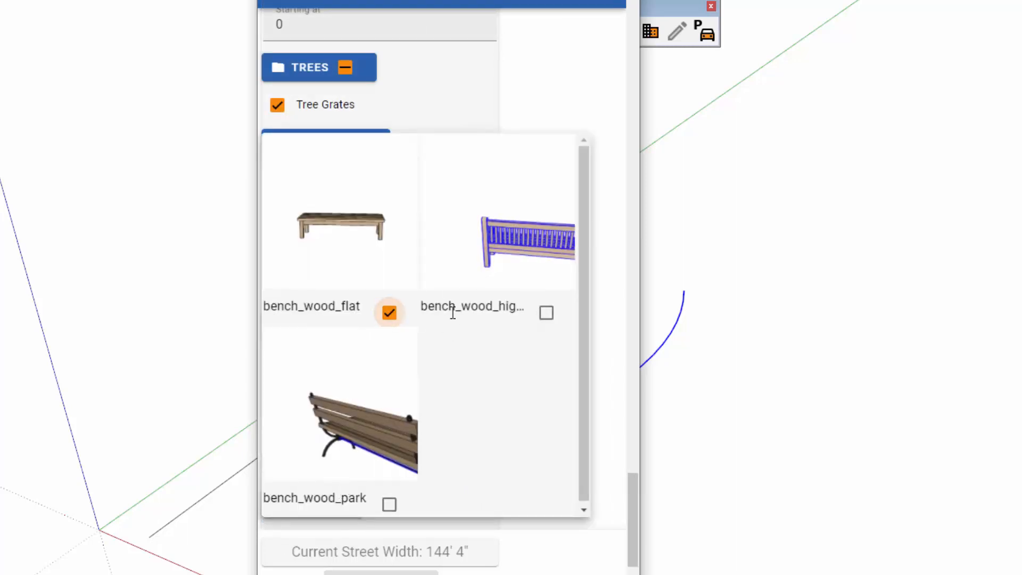
left_click(612, 308)
- Add street lights to the walk entourage, choosing the 20ft light with the banner and the black 23ft light
scroll(416, 424, "down", 3)
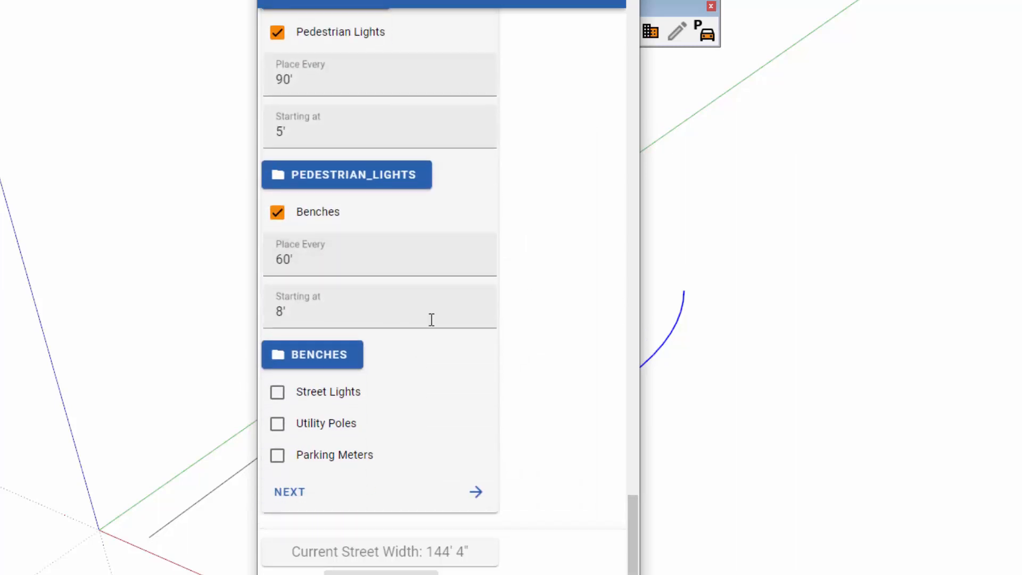
left_click(280, 401)
scroll(547, 397, "down", 3)
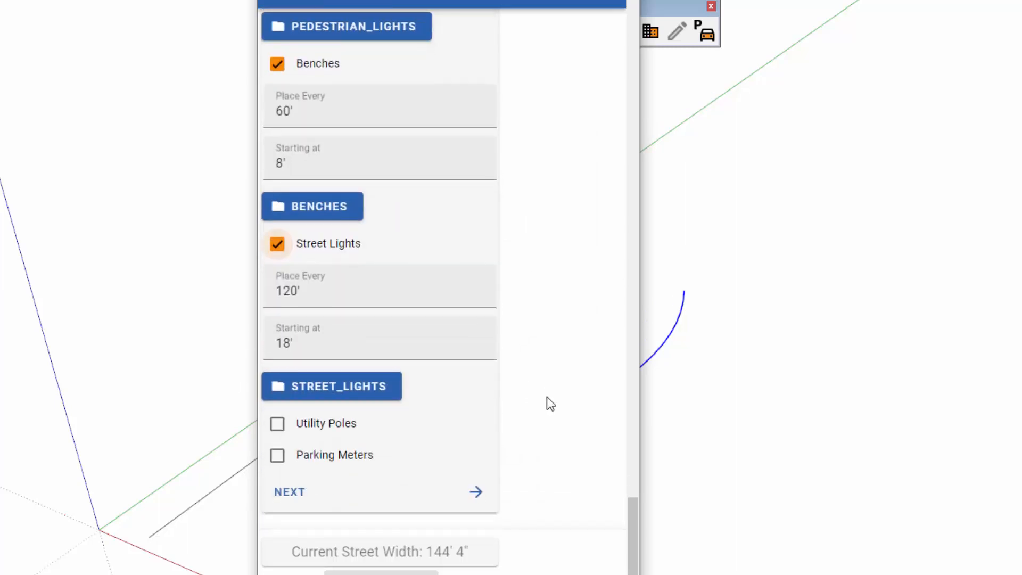
left_click(346, 387)
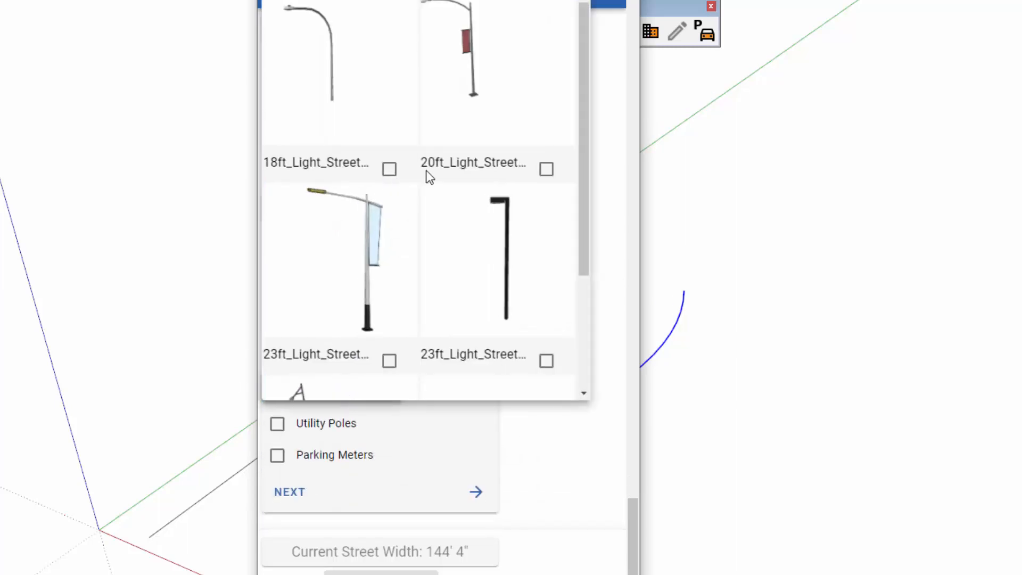
left_click(546, 169)
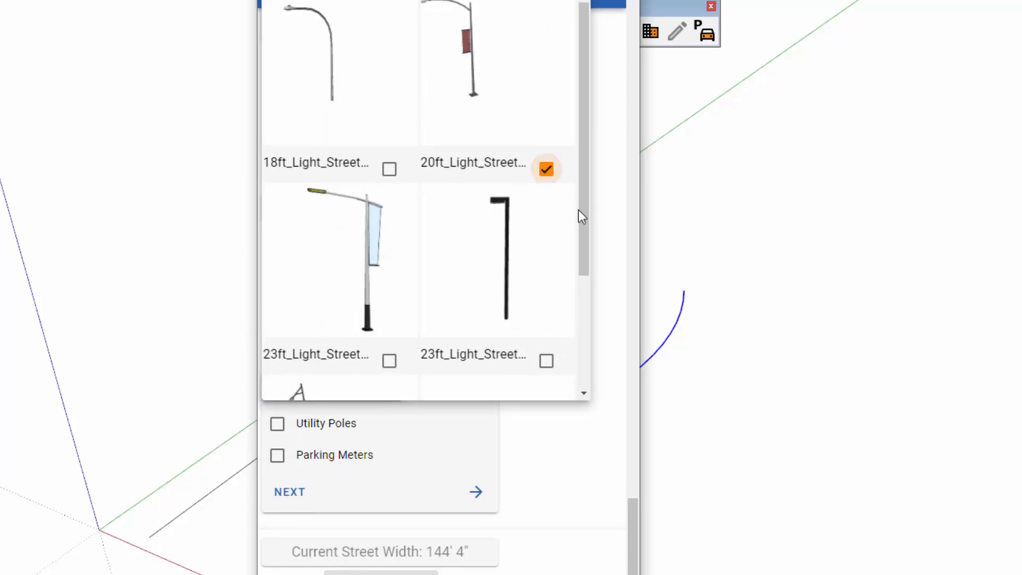
left_click(546, 362)
left_click(602, 268)
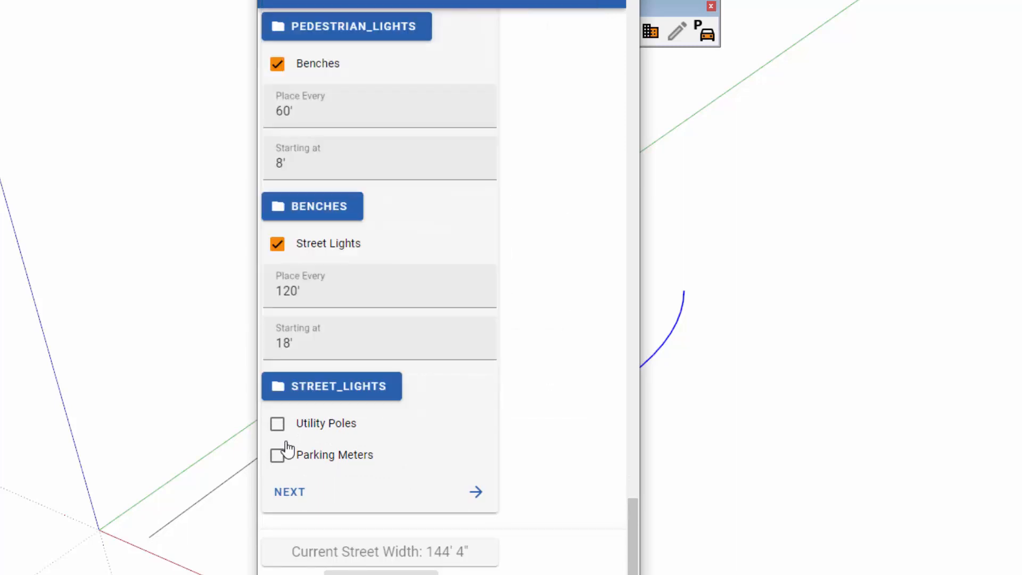
- Add parking meters to the walk entourage using the second meter model and continue to the building settings
left_click(285, 451)
scroll(499, 408, "down", 5)
left_click(351, 450)
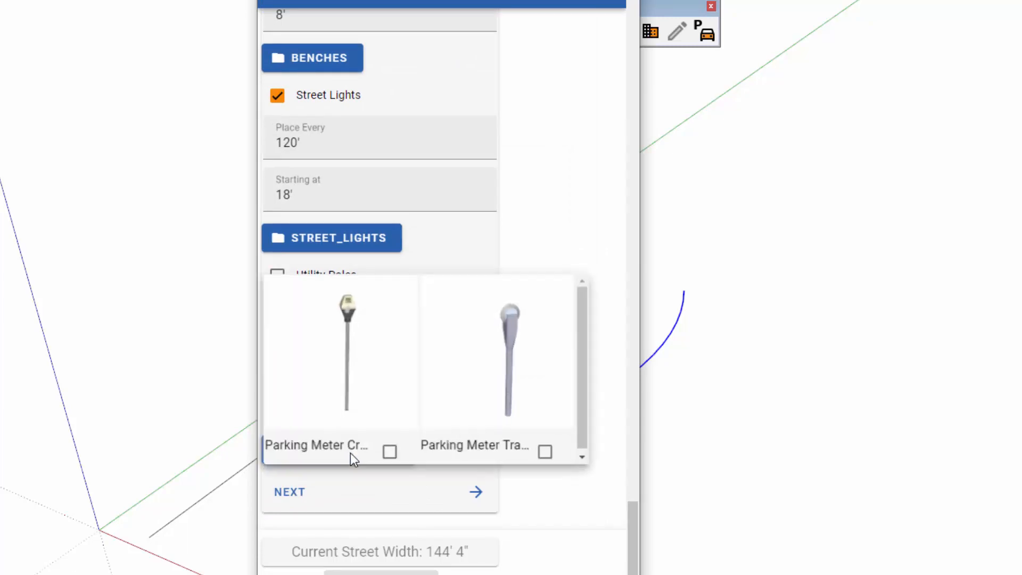
left_click(545, 452)
left_click(565, 497)
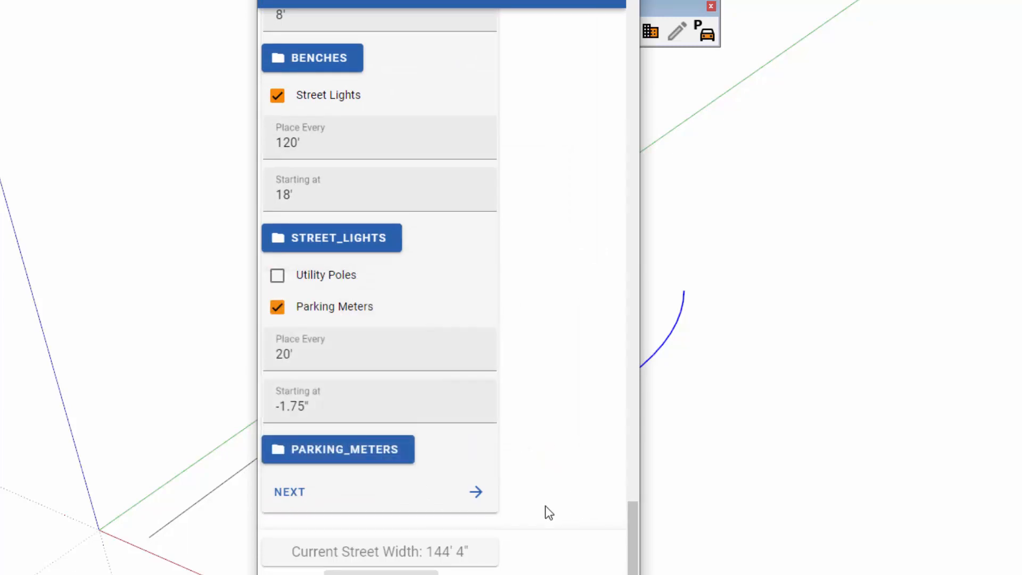
left_click(284, 491)
- Set the building setback to 1'
scroll(532, 368, "up", 5)
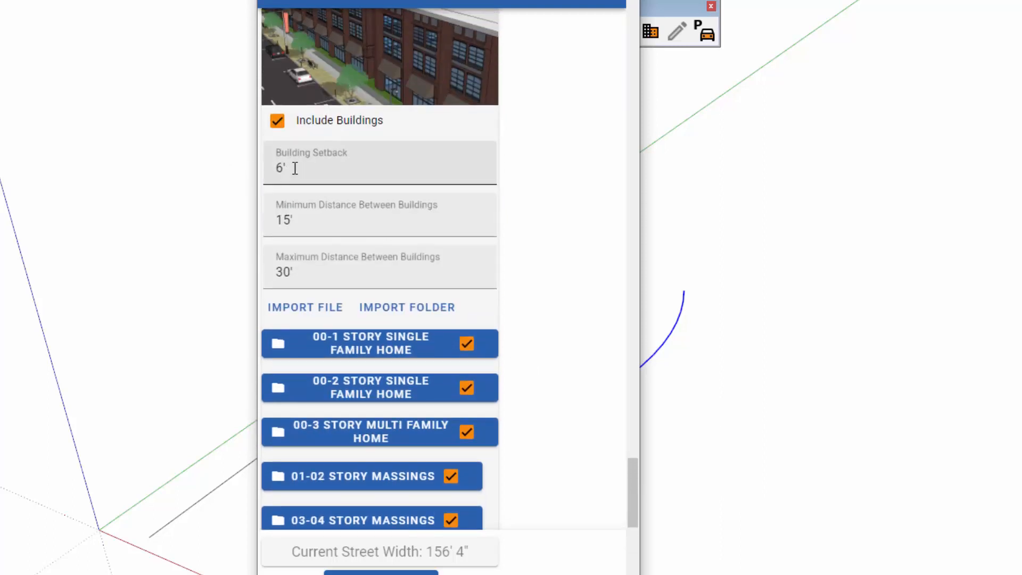
left_click_drag(295, 168, 267, 167)
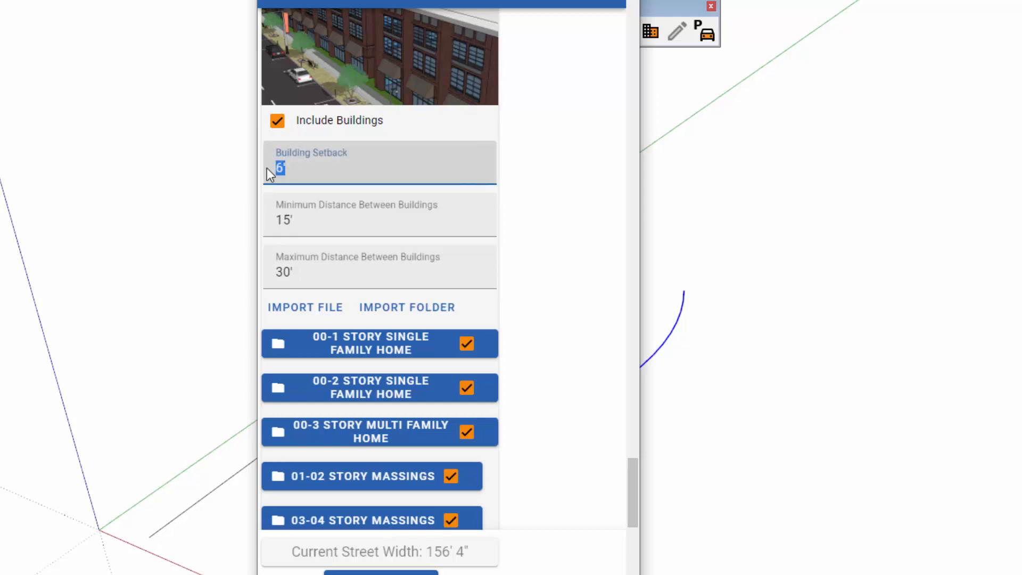
type("1'")
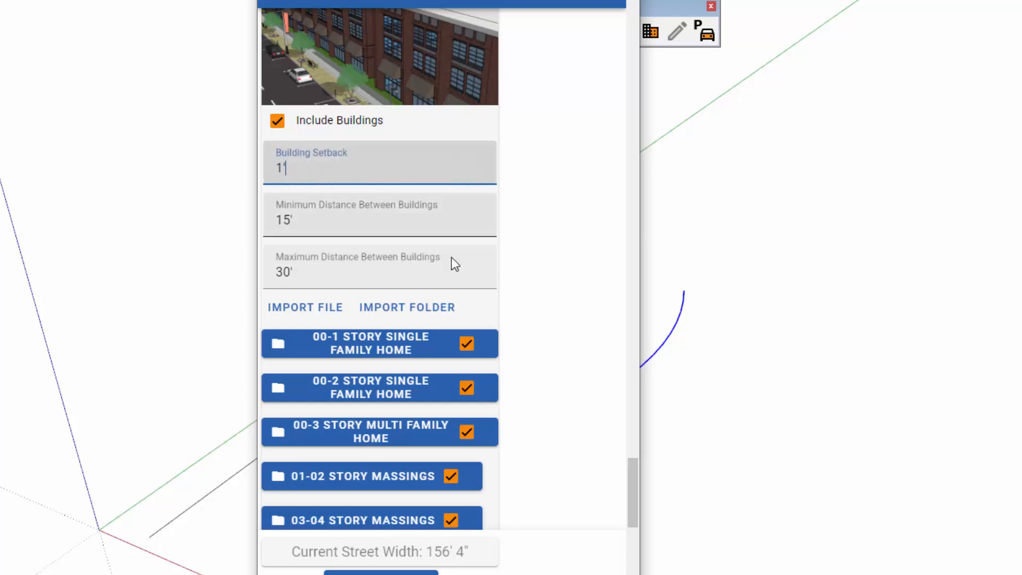
key("Return")
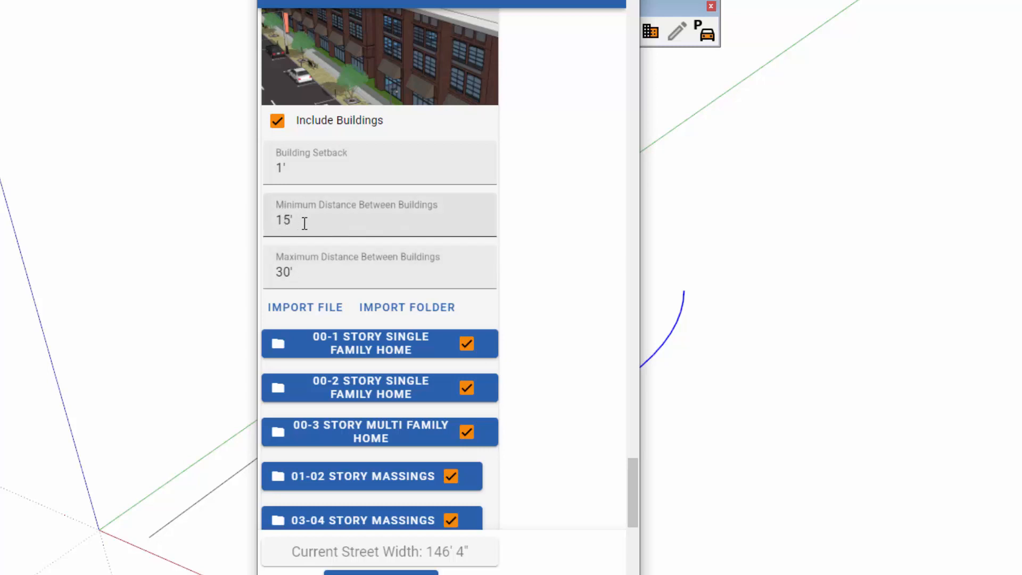
- Set the minimum distance between buildings to 3' and the maximum distance to 12'
left_click_drag(316, 224, 283, 221)
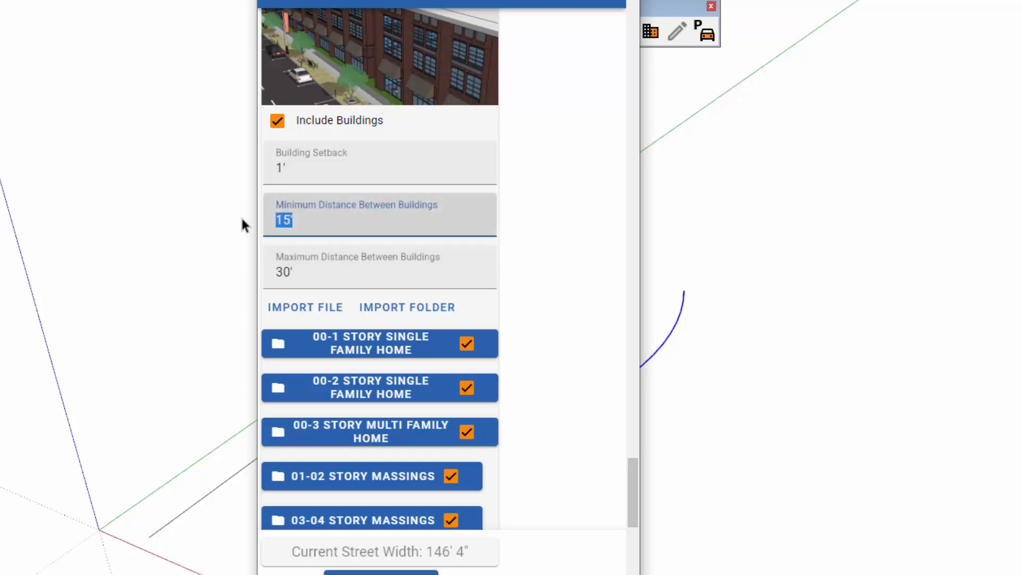
type("3'")
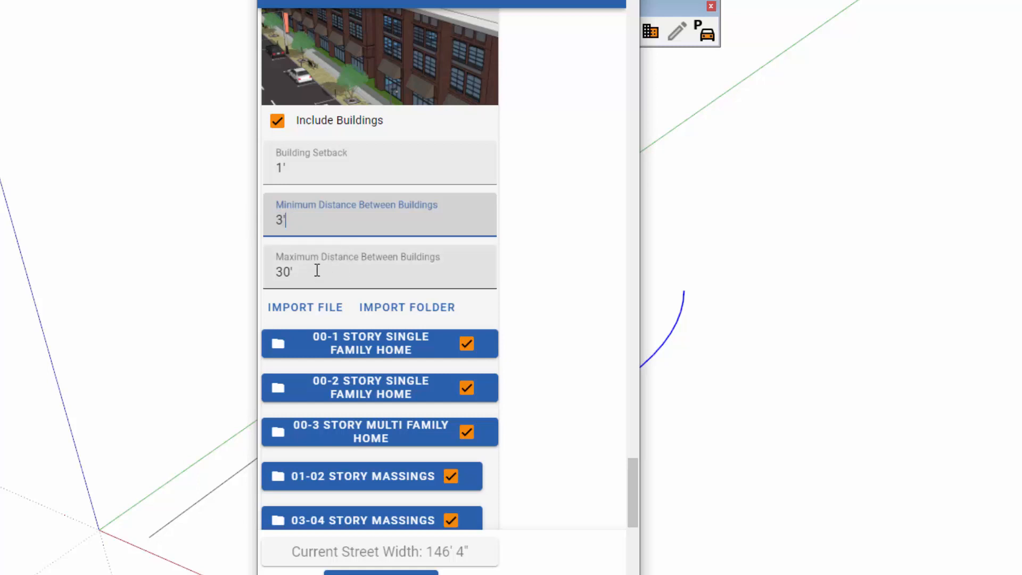
left_click_drag(317, 270, 282, 272)
type("1")
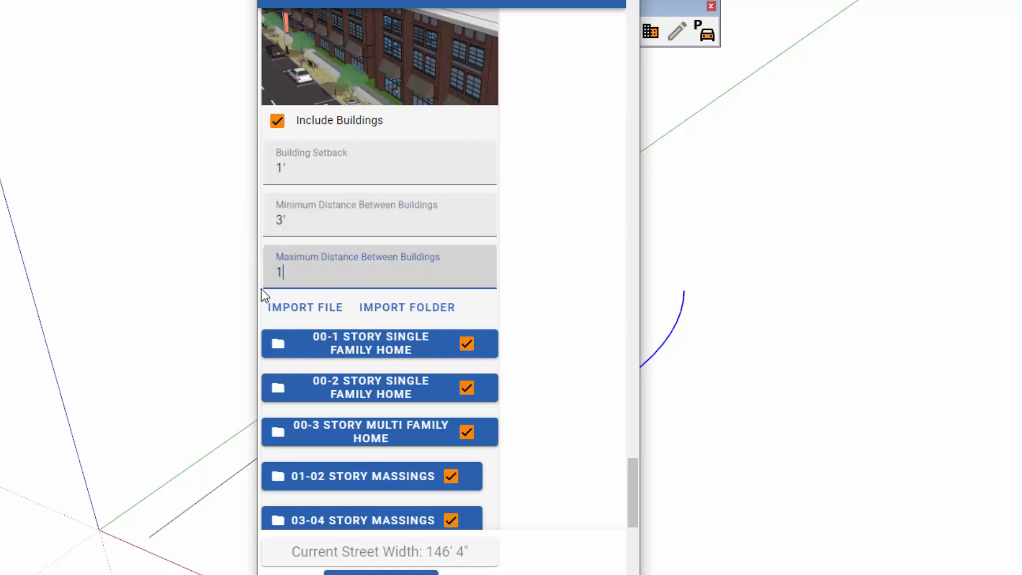
type("2")
left_click(583, 287)
- Examine the building models in the 1 story and 2 story single family home collections
scroll(585, 288, "down", 6)
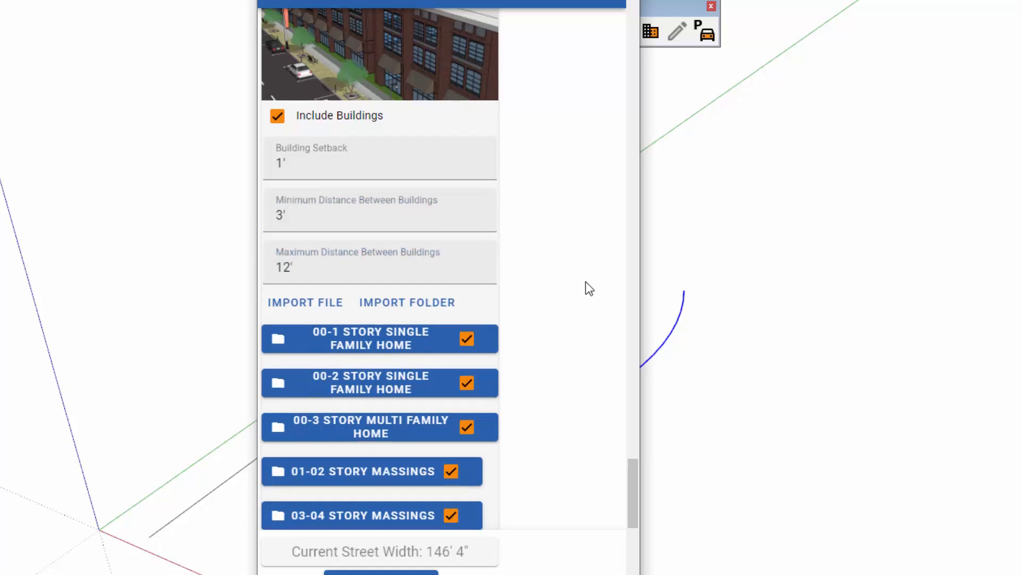
scroll(585, 287, "up", 2)
left_click(455, 112)
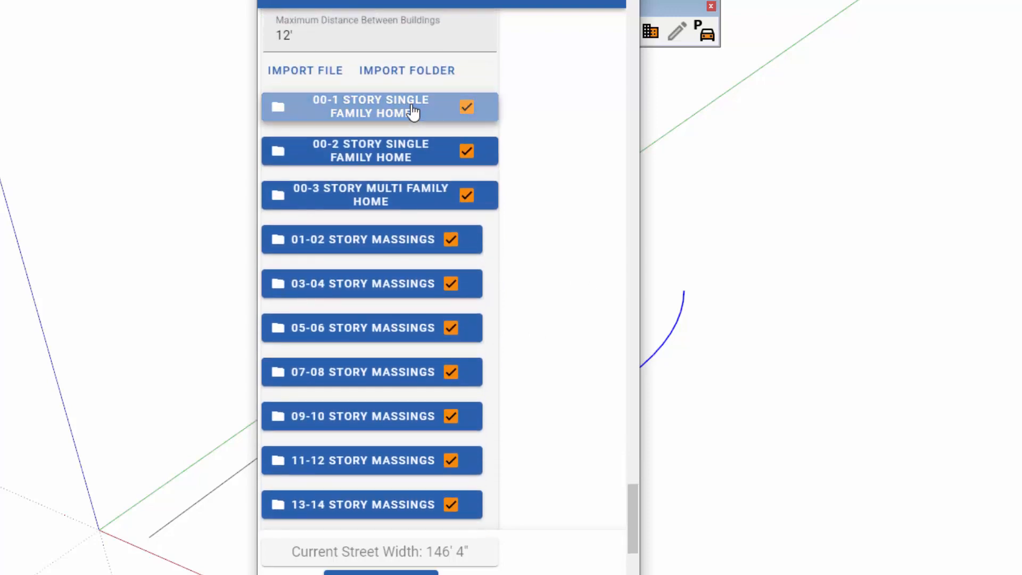
scroll(516, 277, "down", 5)
scroll(532, 277, "up", 5)
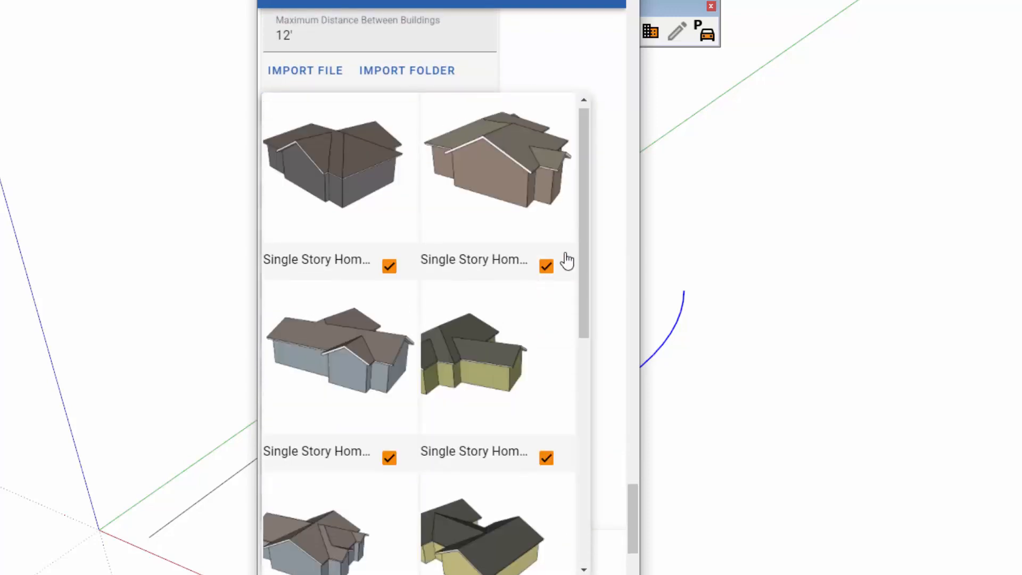
left_click(604, 224)
left_click(384, 161)
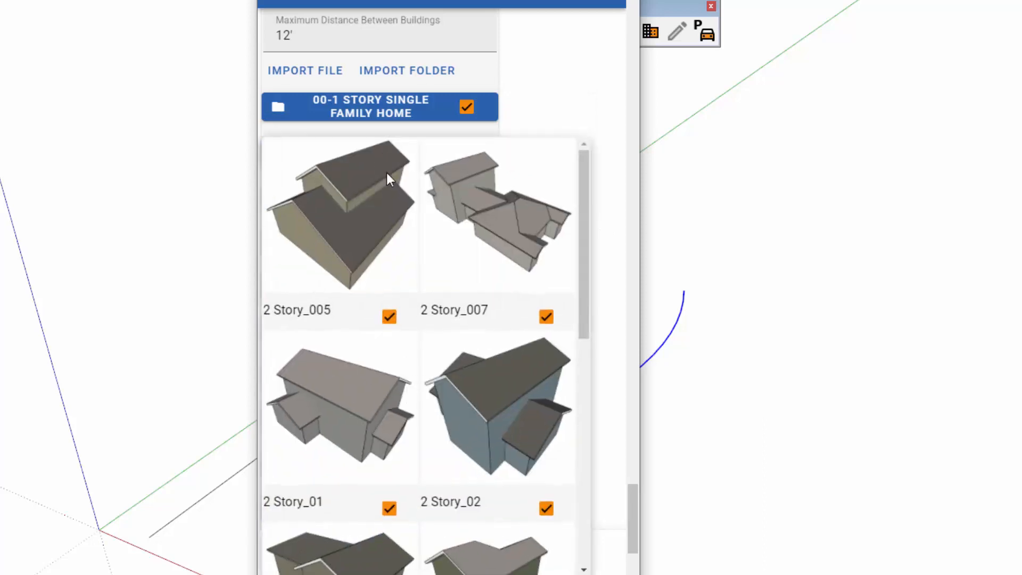
scroll(487, 349, "down", 8)
scroll(493, 347, "up", 4)
scroll(493, 347, "up", 3)
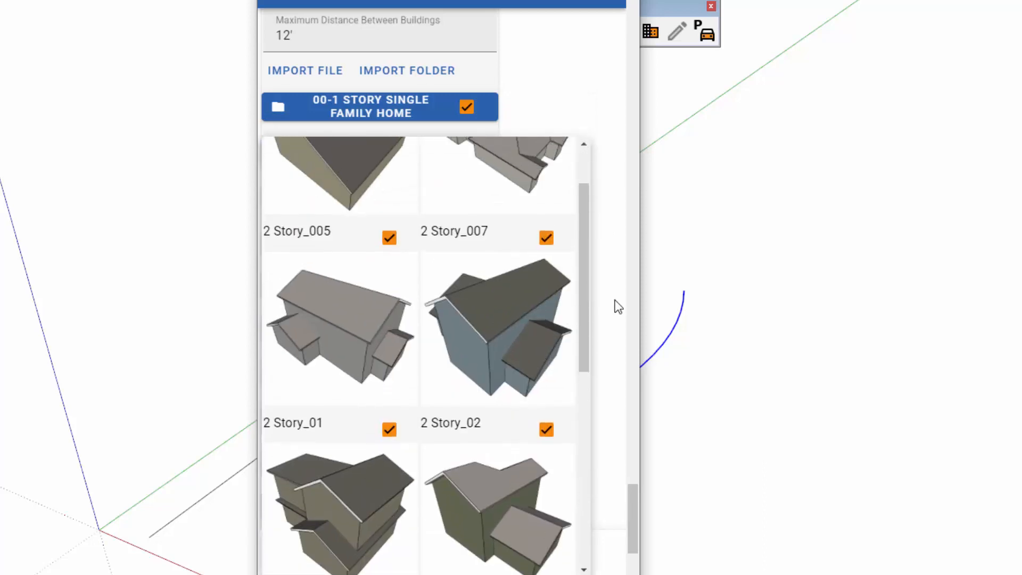
left_click(613, 303)
- Examine the building models in the 19-20 story massings collection
scroll(381, 304, "down", 6)
left_click(378, 330)
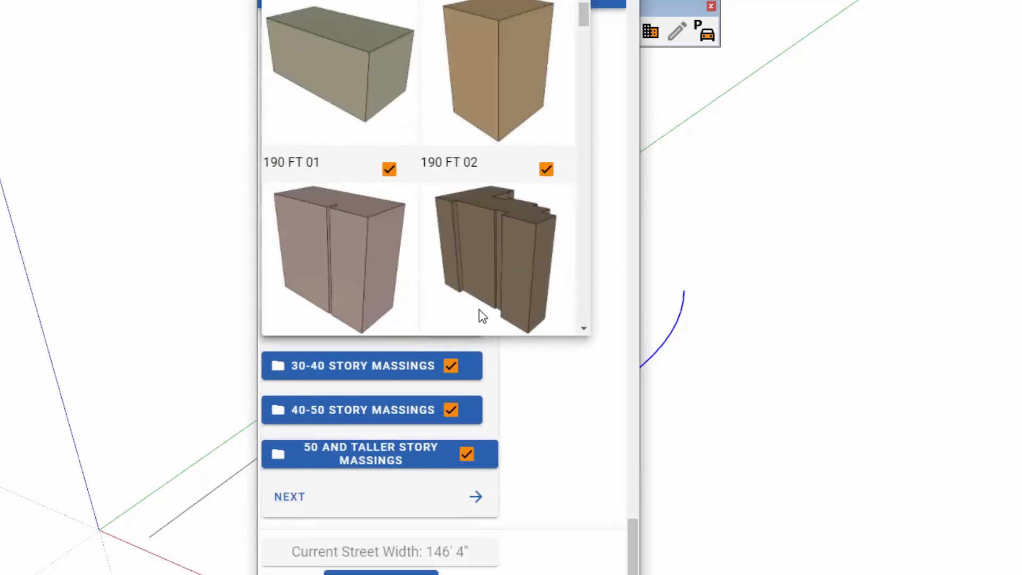
scroll(473, 233, "down", 12)
scroll(468, 234, "up", 12)
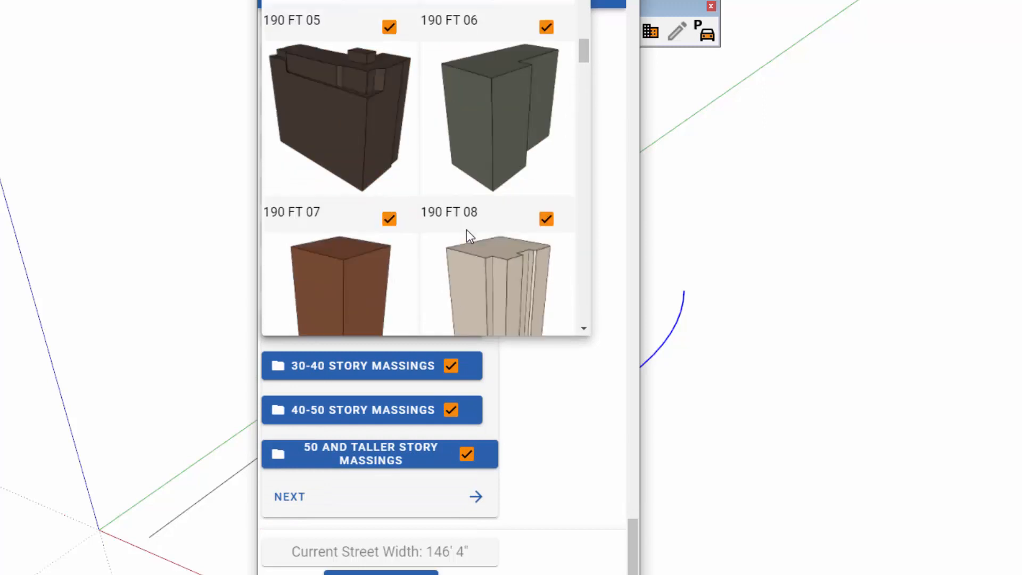
left_click(602, 417)
scroll(545, 370, "up", 7)
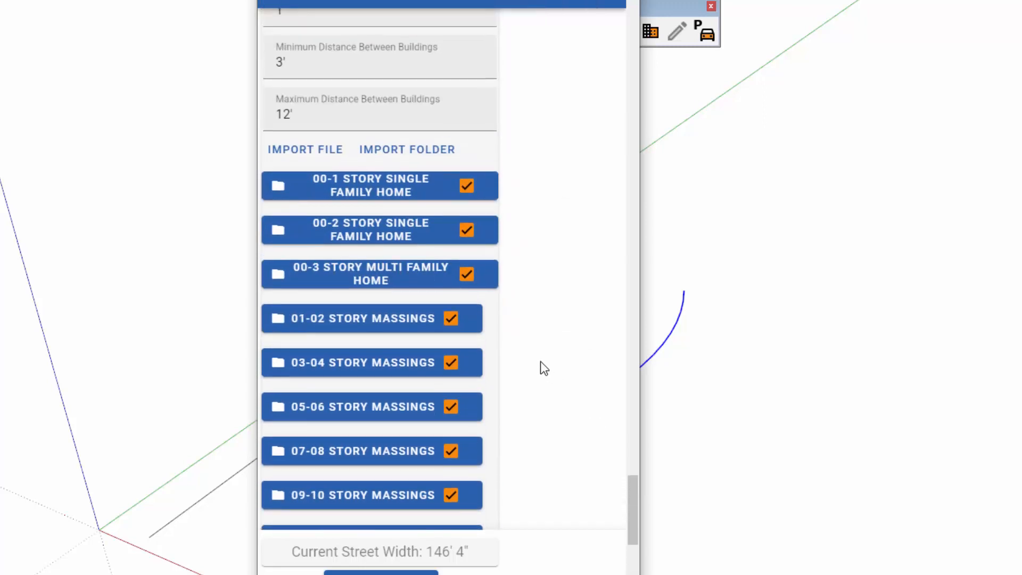
- Exclude the 1 story and 2 story single family home and 3 story multi family home collections from the buildings
left_click(467, 186)
left_click(467, 230)
left_click(467, 274)
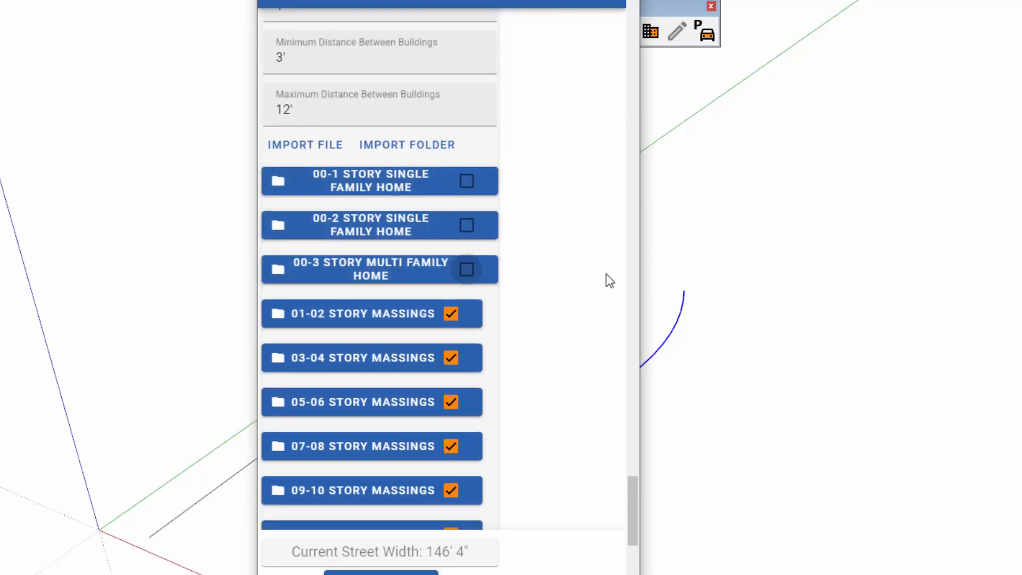
- Exclude every massing collection from 07-08 story up to 50 and taller story from the buildings
scroll(606, 274, "down", 4)
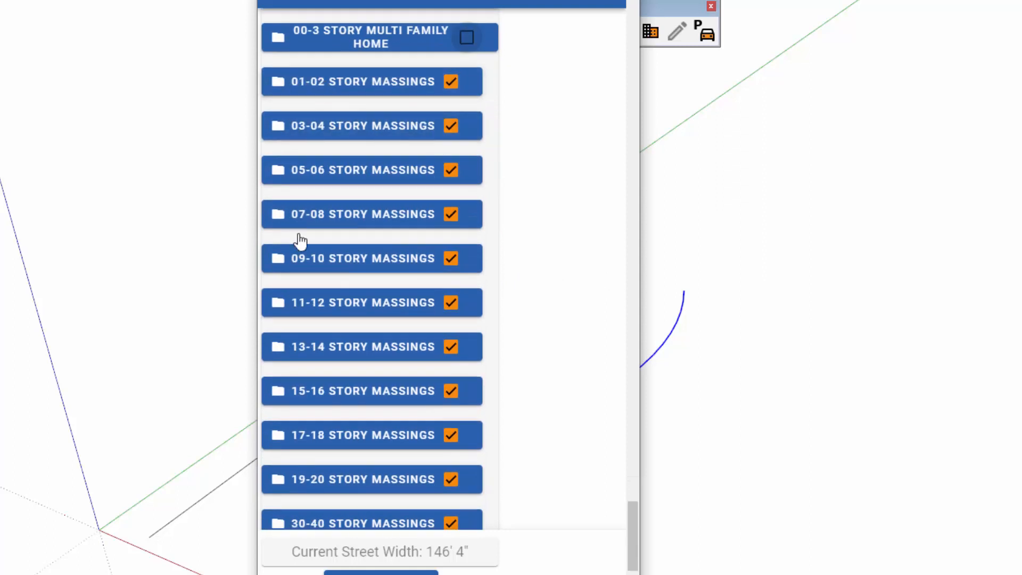
left_click(451, 215)
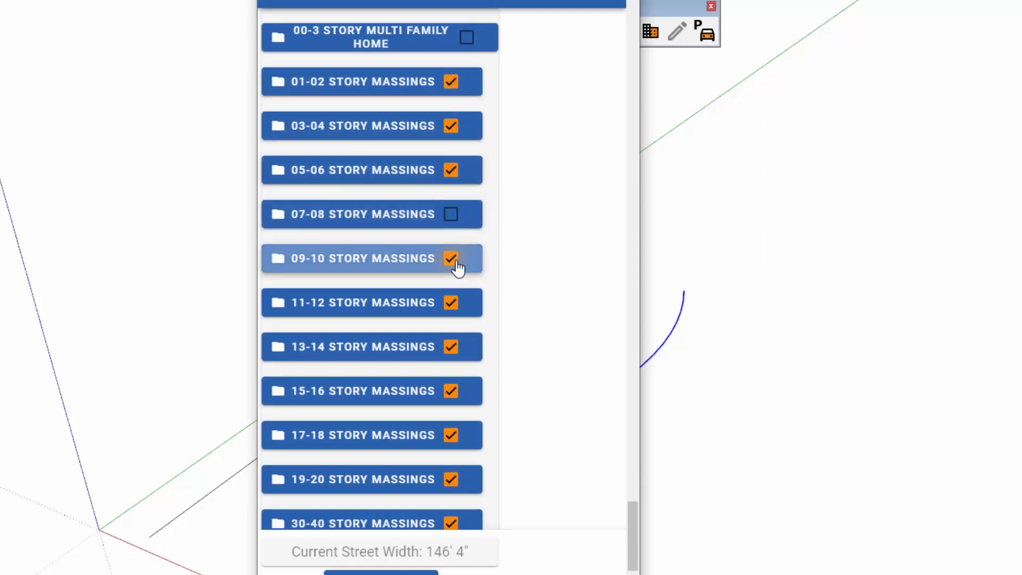
left_click(451, 258)
left_click(450, 303)
left_click(450, 347)
left_click(450, 391)
left_click(451, 435)
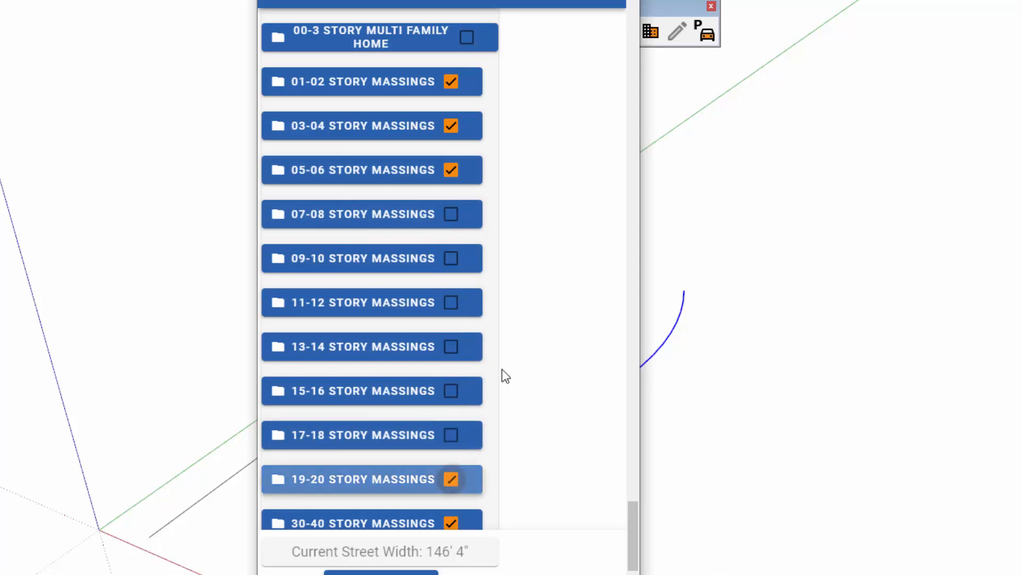
left_click(450, 479)
scroll(513, 365, "down", 3)
left_click(450, 361)
left_click(451, 406)
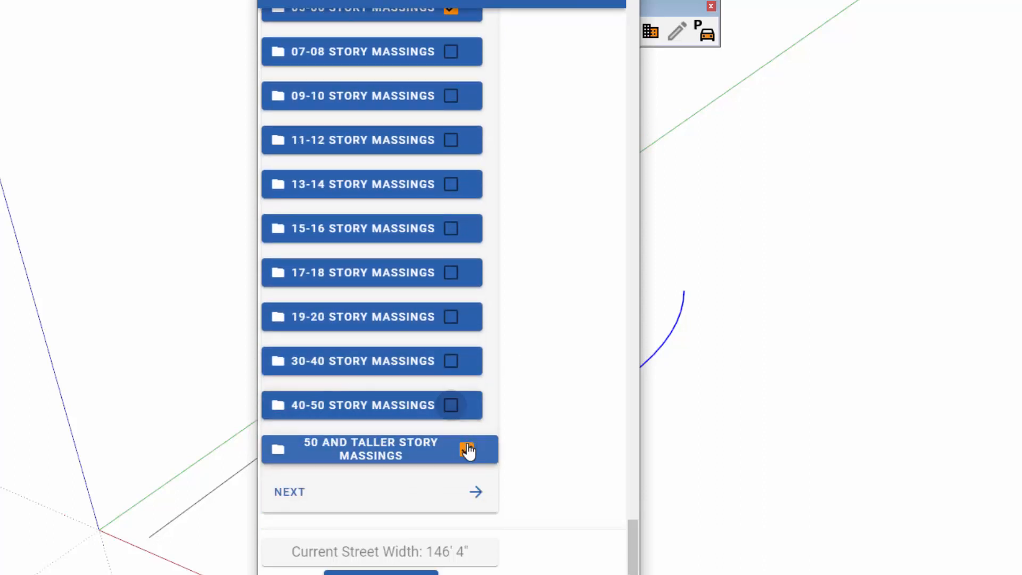
left_click(466, 449)
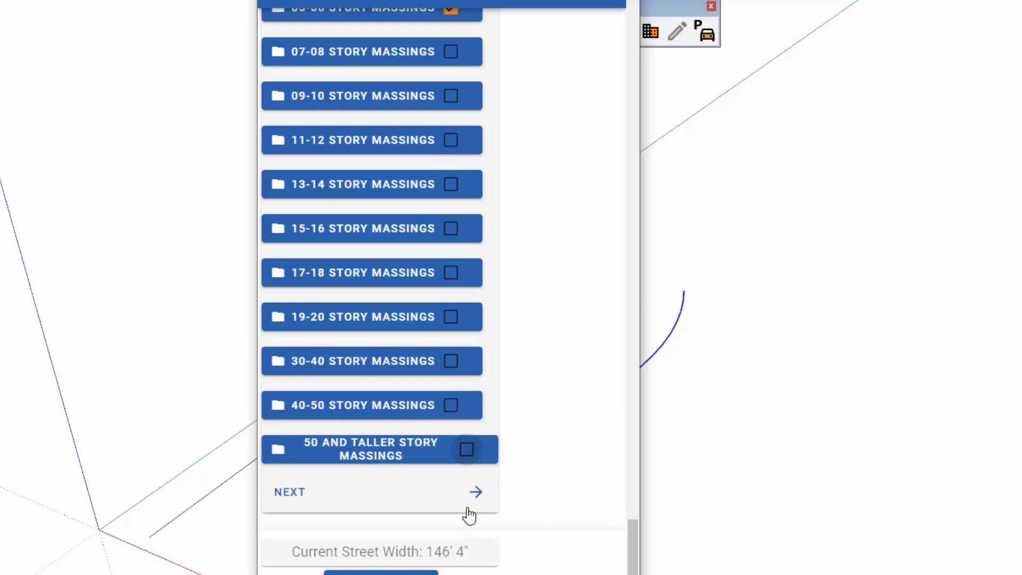
- Save the profile as Demo Profile 04 - SYM.upp and build it along the curved path
left_click(410, 573)
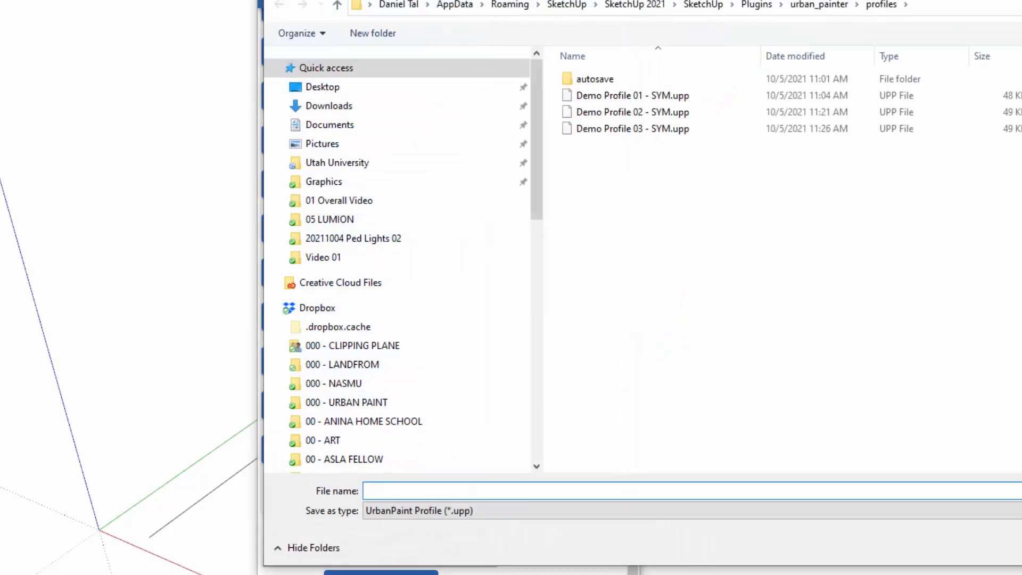
left_click(607, 129)
left_click(434, 489)
left_click(433, 490)
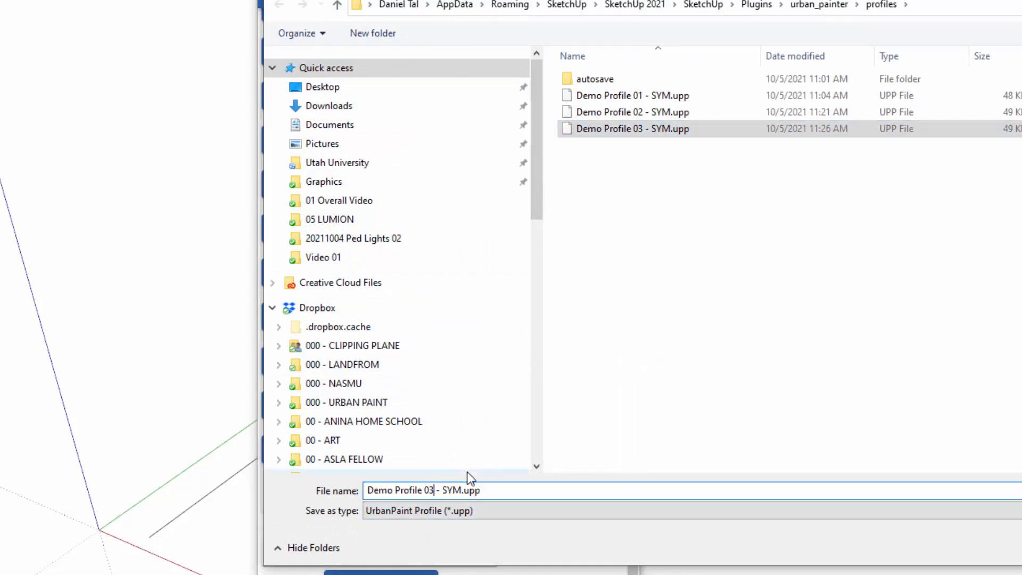
key("BackSpace")
type("4")
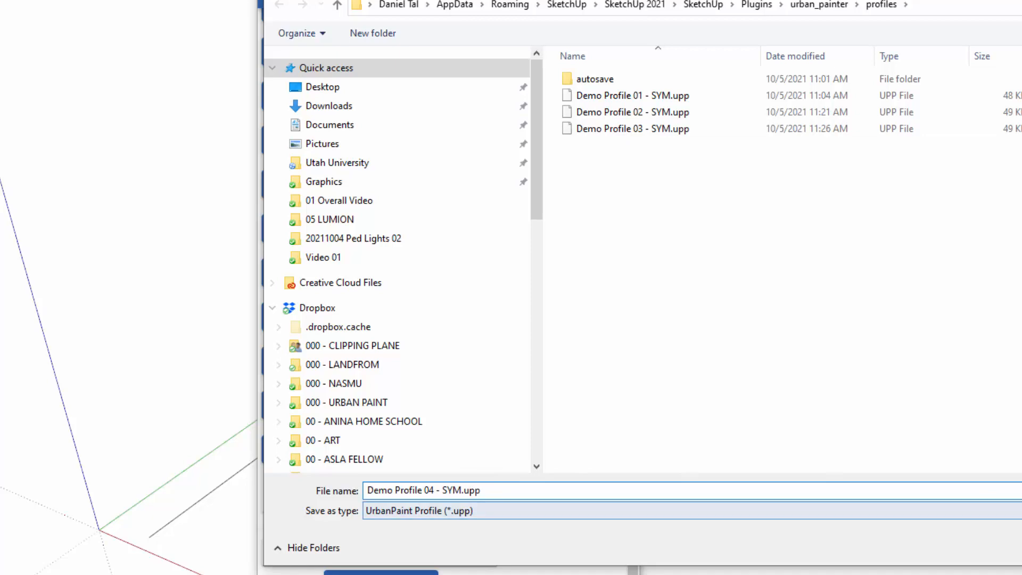
key("Return")
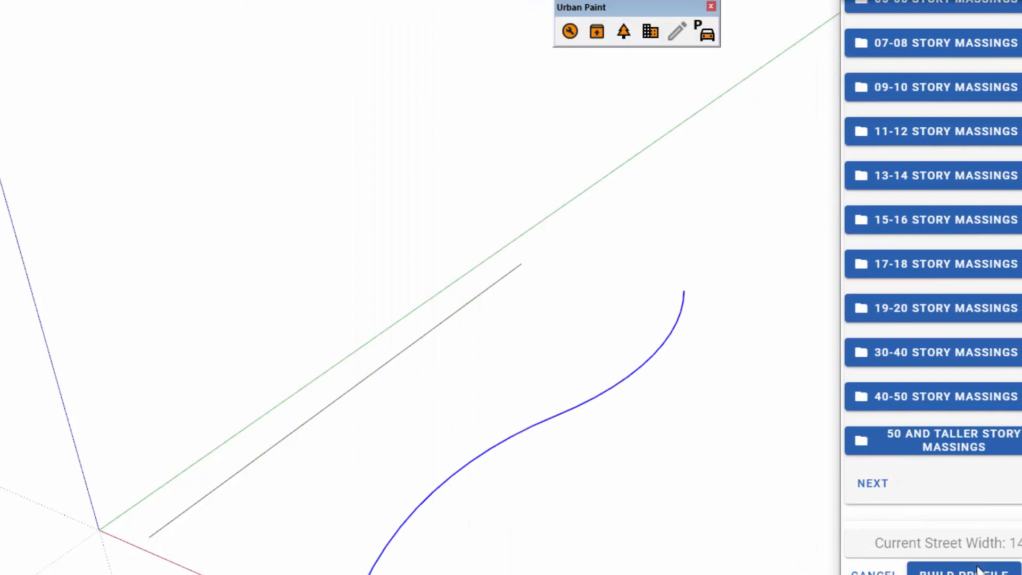
left_click(978, 570)
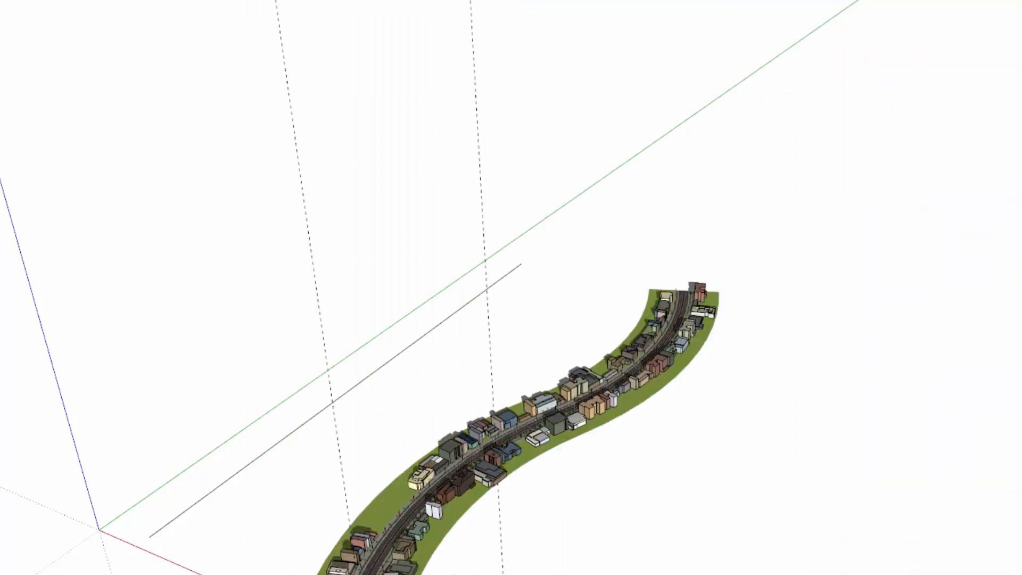
- Examine the built street from above and close up along the lanes, bike lanes, palms and buildings
scroll(480, 526, "up", 8)
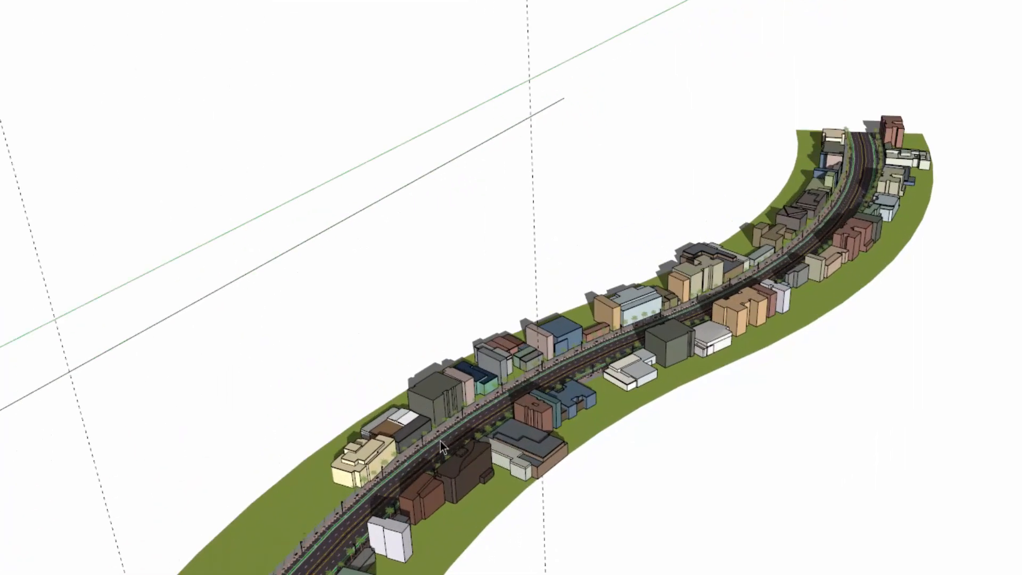
scroll(439, 441, "up", 6)
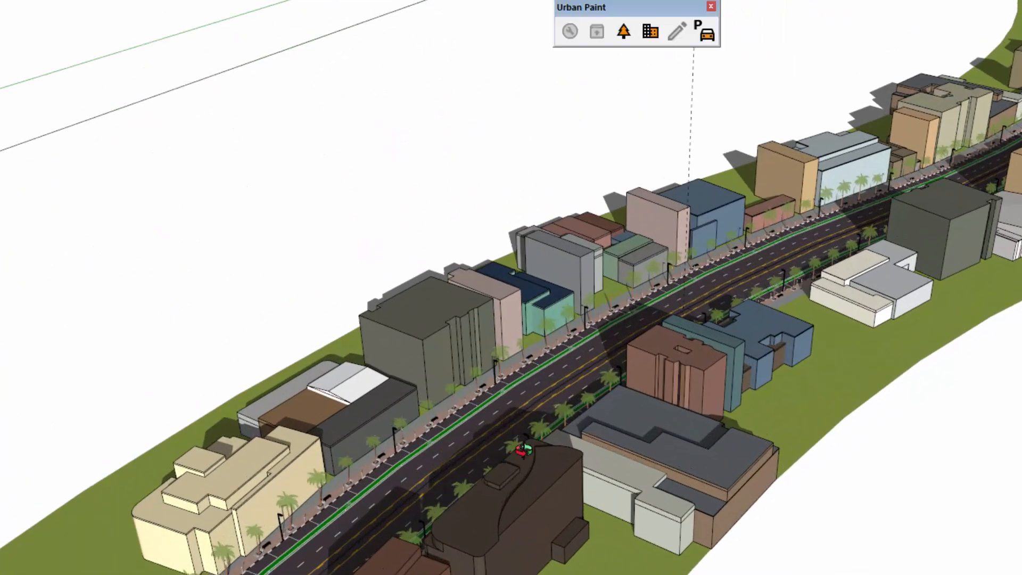
middle_click_drag(524, 450, 769, 370)
scroll(479, 453, "up", 6)
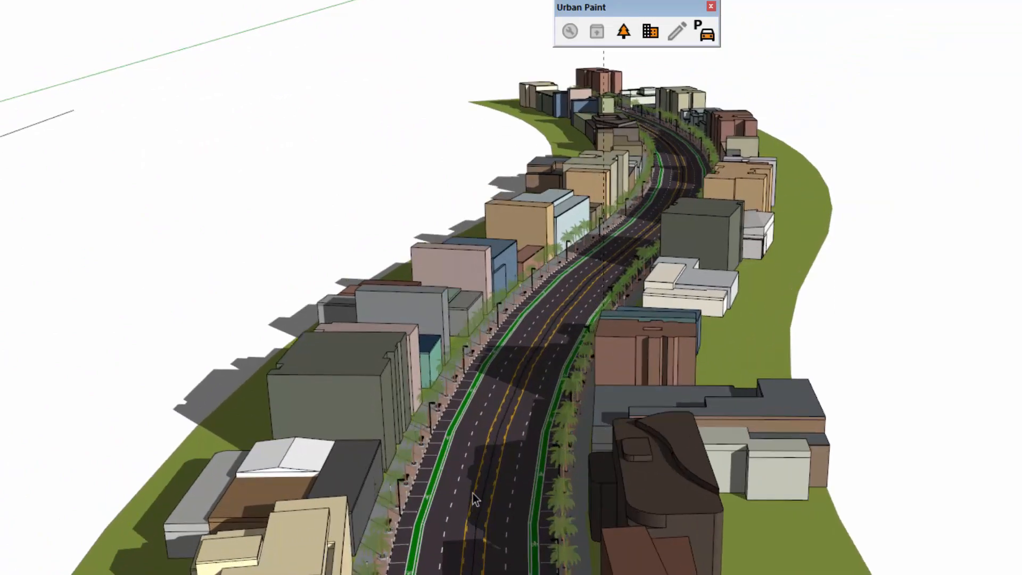
scroll(509, 377, "up", 5)
middle_click_drag(509, 383, 560, 319)
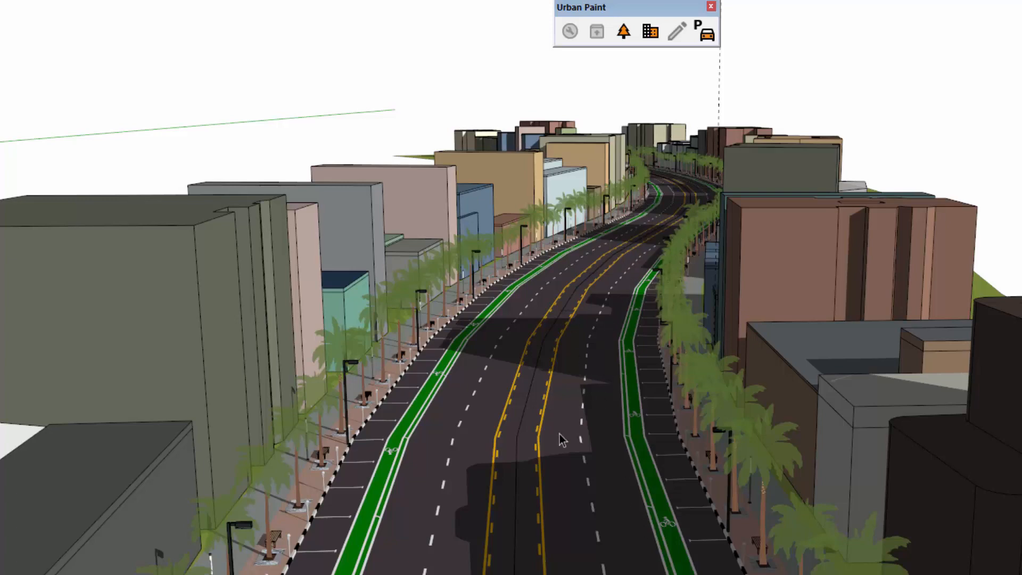
scroll(766, 501, "up", 4)
mouse_move(722, 519)
middle_mouse_down()
mouse_move(879, 476)
mouse_move(799, 532)
mouse_move(599, 551)
middle_mouse_up()
scroll(552, 363, "down", 5)
mouse_move(657, 299)
middle_mouse_down("shift")
mouse_move(570, 369)
mouse_move(459, 387)
middle_mouse_up("shift")
scroll(456, 380, "down", 4)
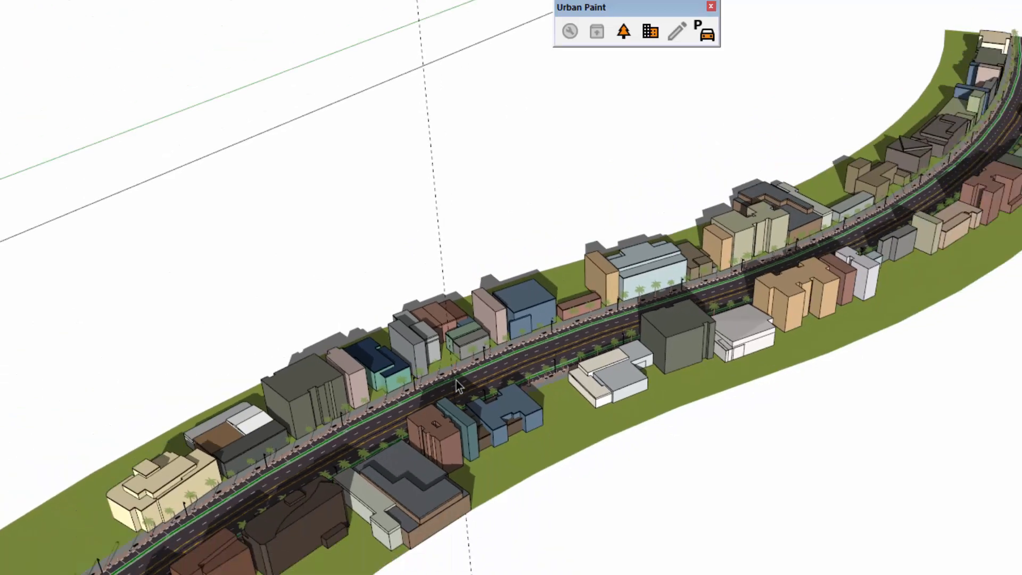
mouse_move(455, 380)
middle_mouse_down("shift")
mouse_move(592, 276)
mouse_move(540, 356)
middle_mouse_up("shift")
- Draw three connected lines that cross the curved street twice, ending on the existing straight line
scroll(591, 276, "down", 1)
scroll(592, 277, "down", 1)
scroll(539, 355, "down", 1)
key("l")
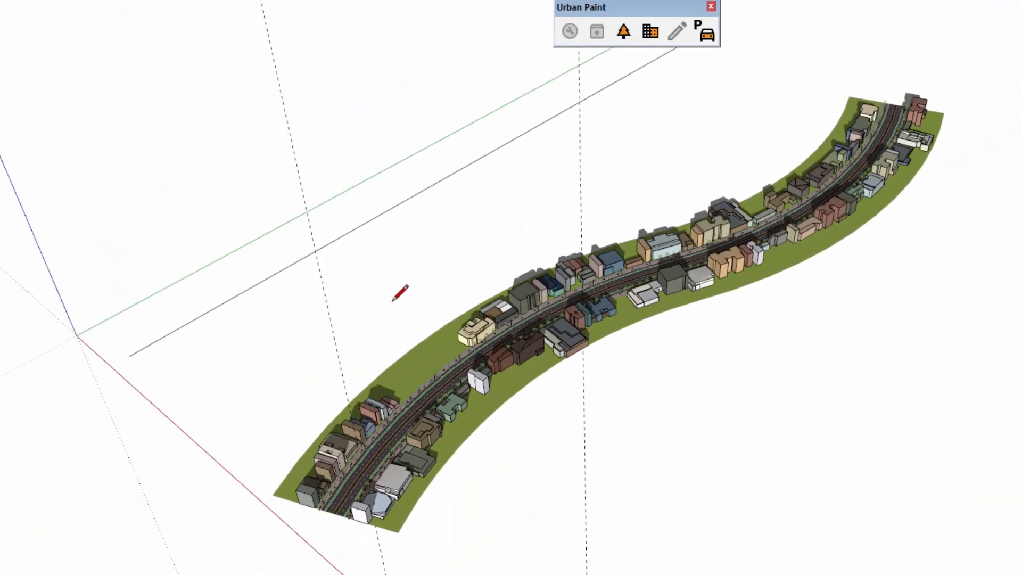
left_click(332, 261)
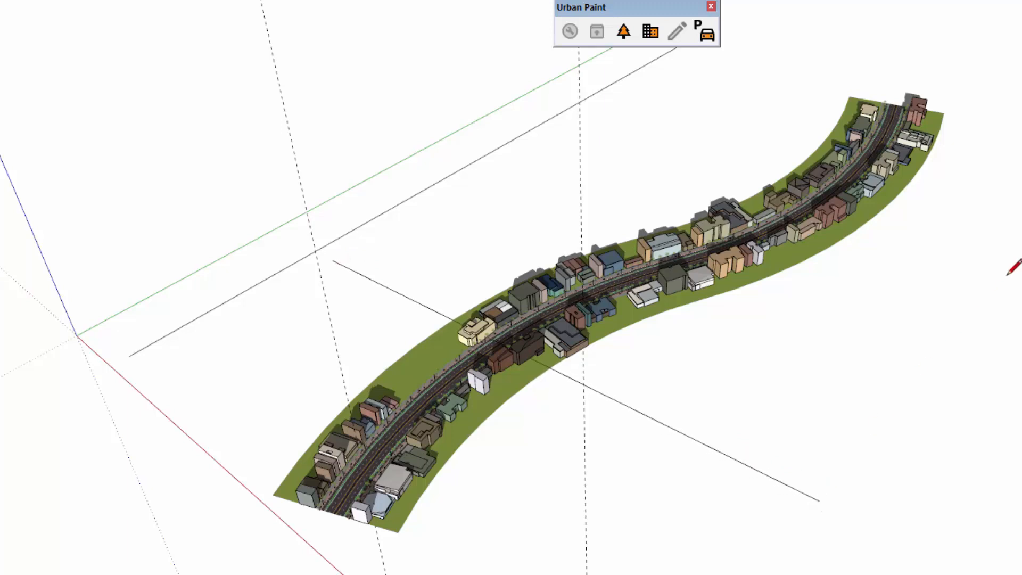
left_click(819, 500)
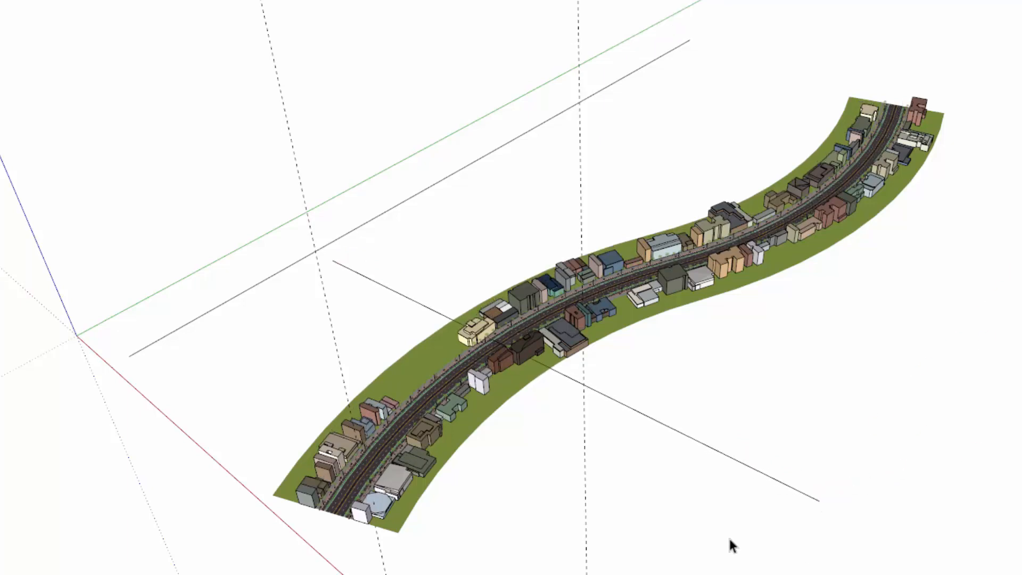
left_click(819, 500)
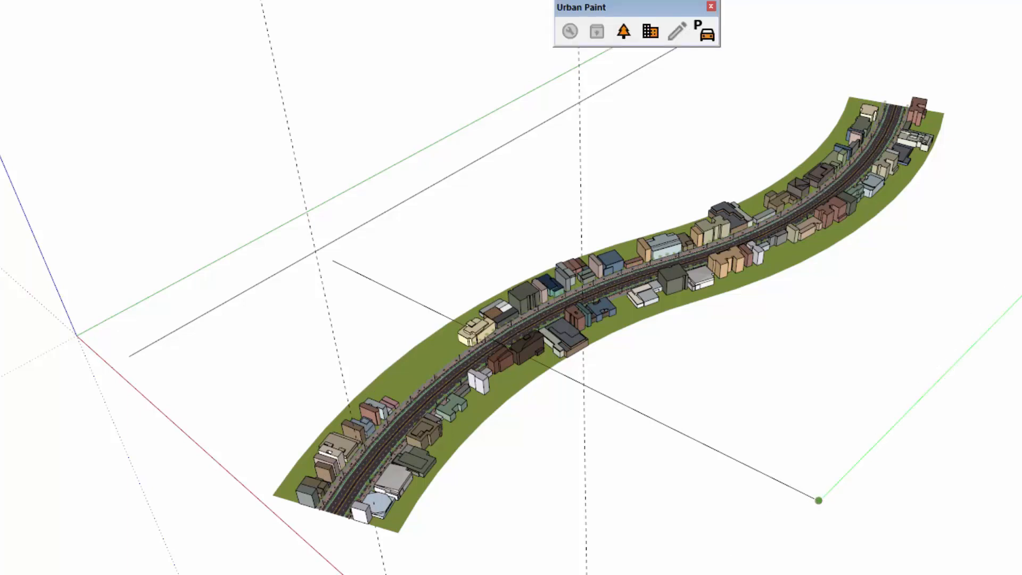
left_click(1021, 254)
left_click(590, 96)
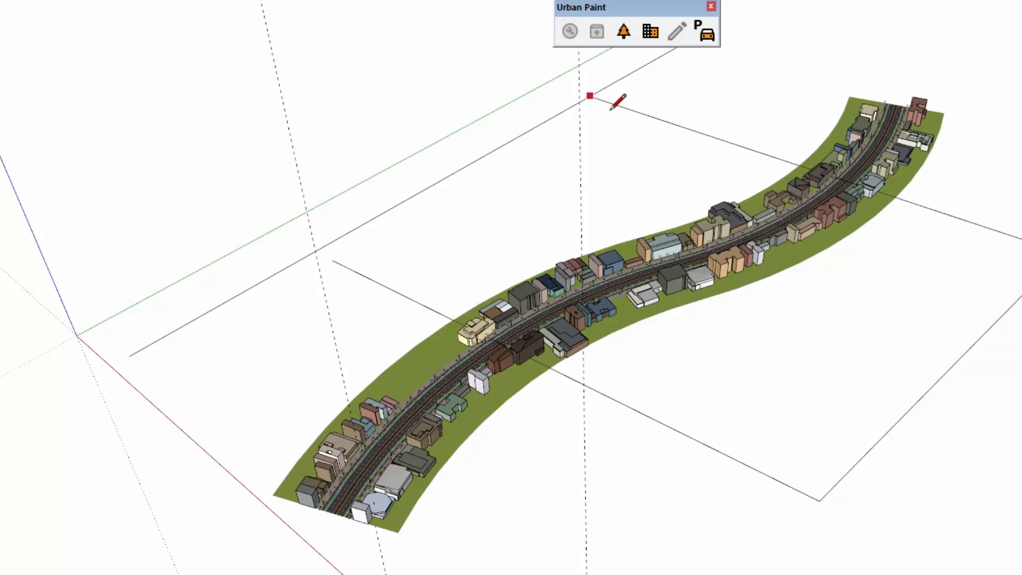
key("space")
- Select the new connected lines crossing the street and load the saved profile Demo Profile 04 - SYM.upp for them
left_click(796, 146)
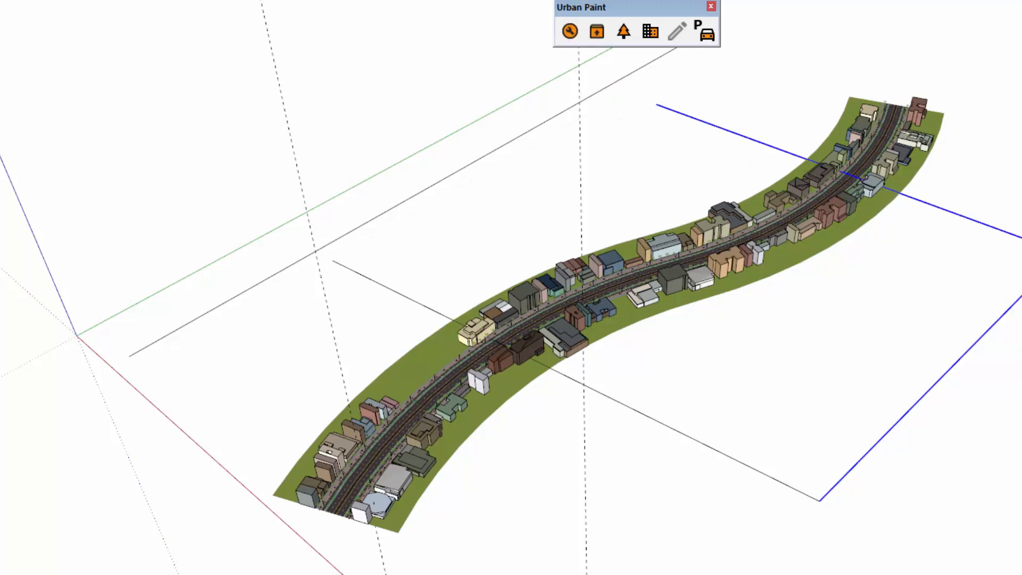
left_click(745, 463, "ctrl")
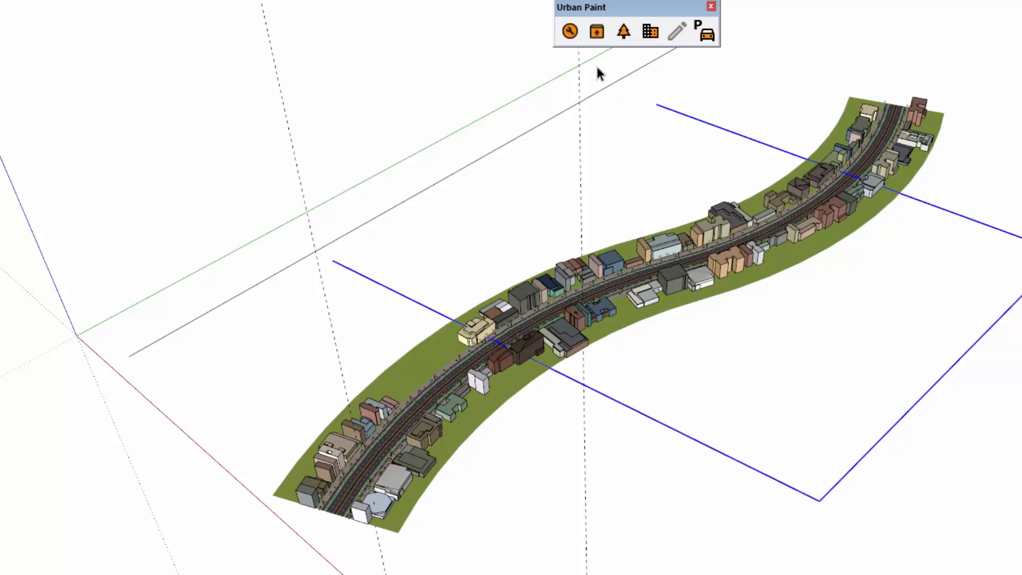
left_click(596, 31)
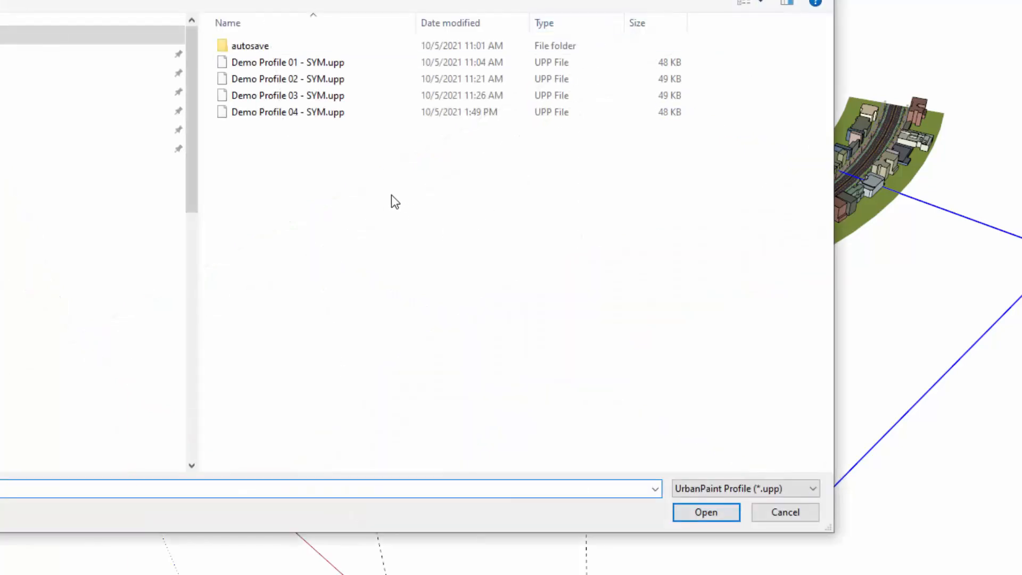
left_click(305, 113)
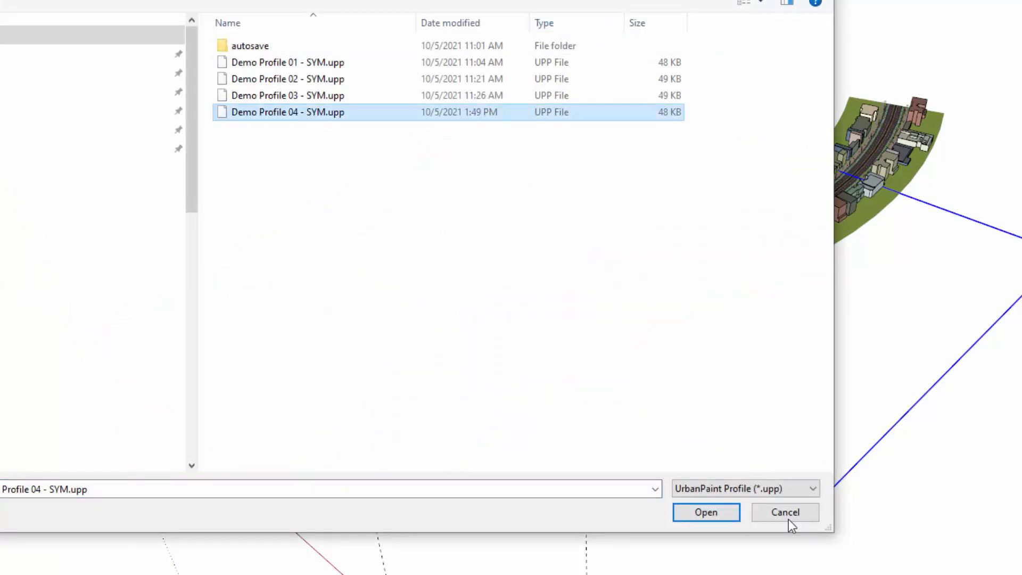
left_click(706, 513)
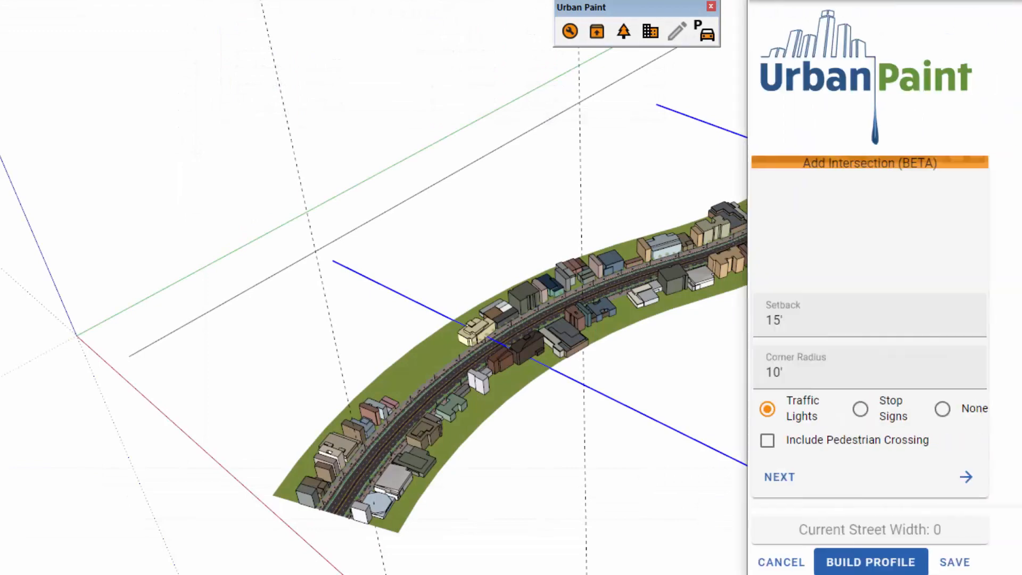
- Exclude the 01-02, 03-04 and 05-06 story massings and include the 1 story and 2 story single family homes
scroll(659, 126, "down", 15)
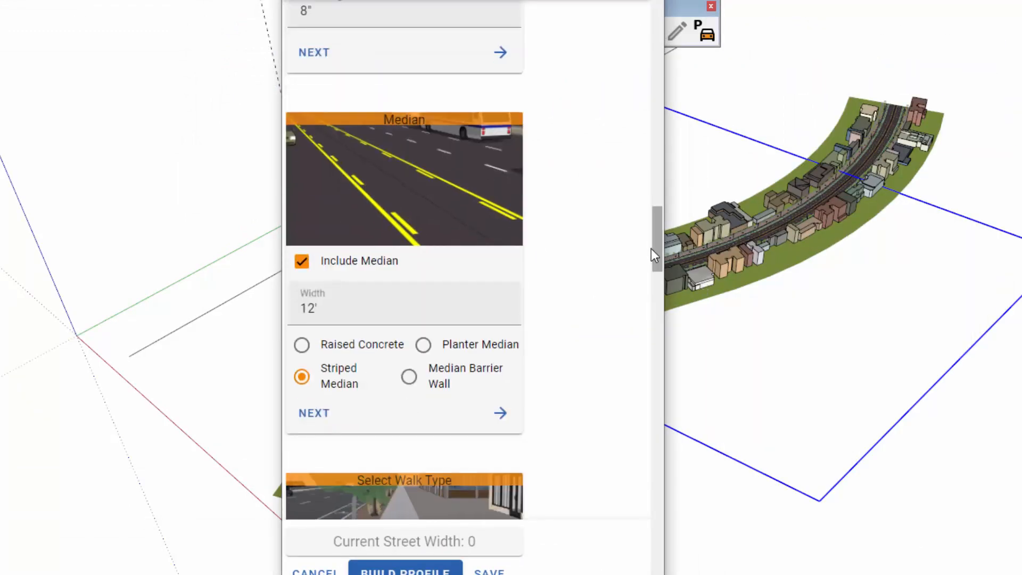
left_click_drag(657, 250, 677, 513)
left_click(477, 411)
left_click(476, 448)
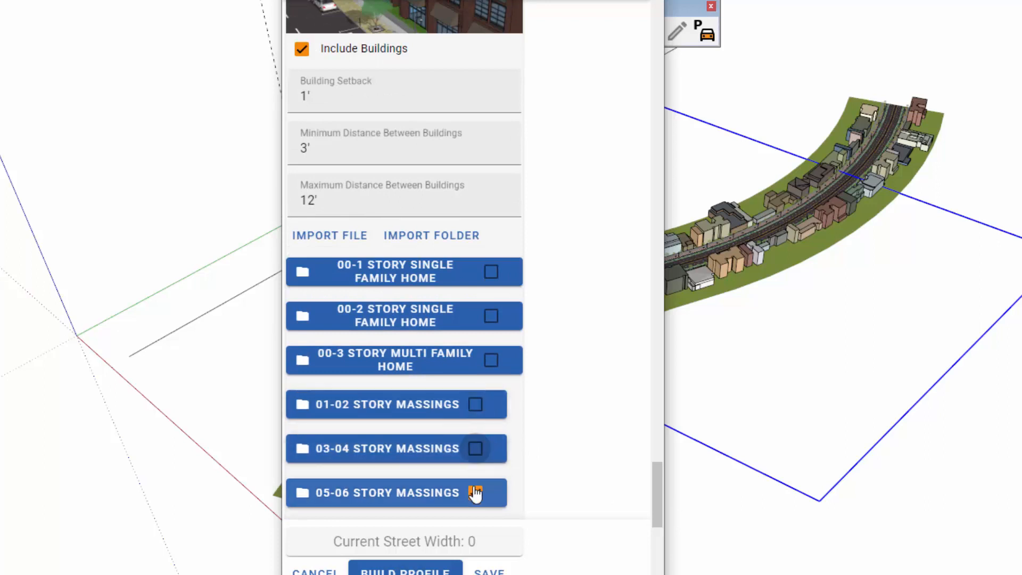
left_click(475, 490)
left_click(491, 273)
left_click(491, 317)
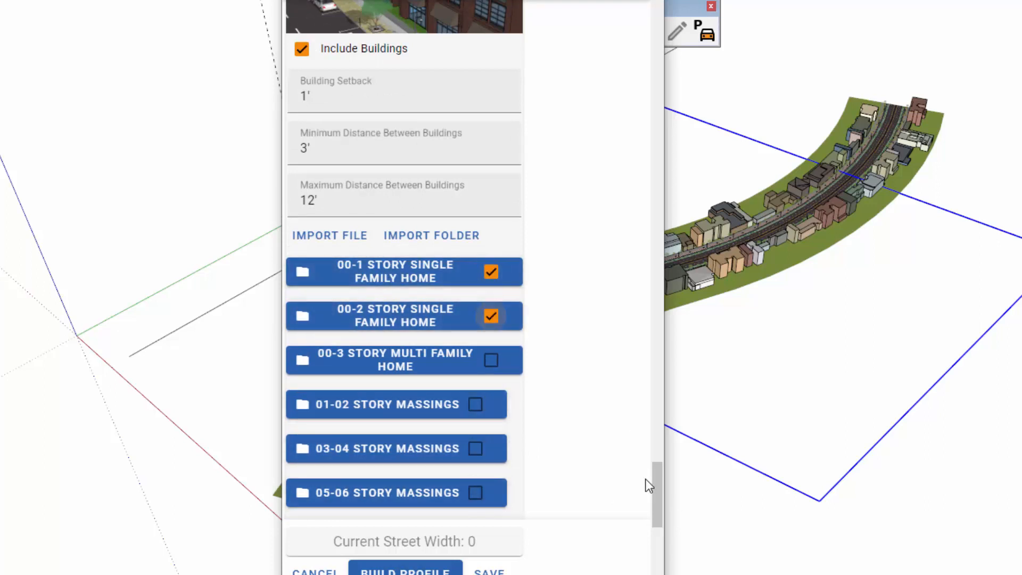
- Set the minimum distance between buildings to 10' and enter a new maximum distance between buildings
left_click_drag(653, 484, 654, 476)
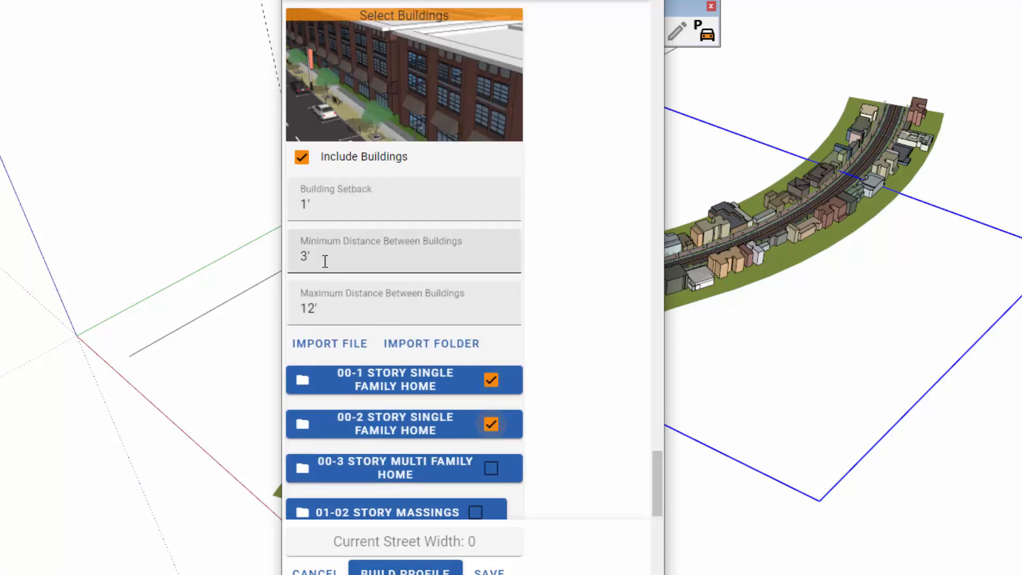
left_click(304, 258)
left_click_drag(305, 257, 287, 260)
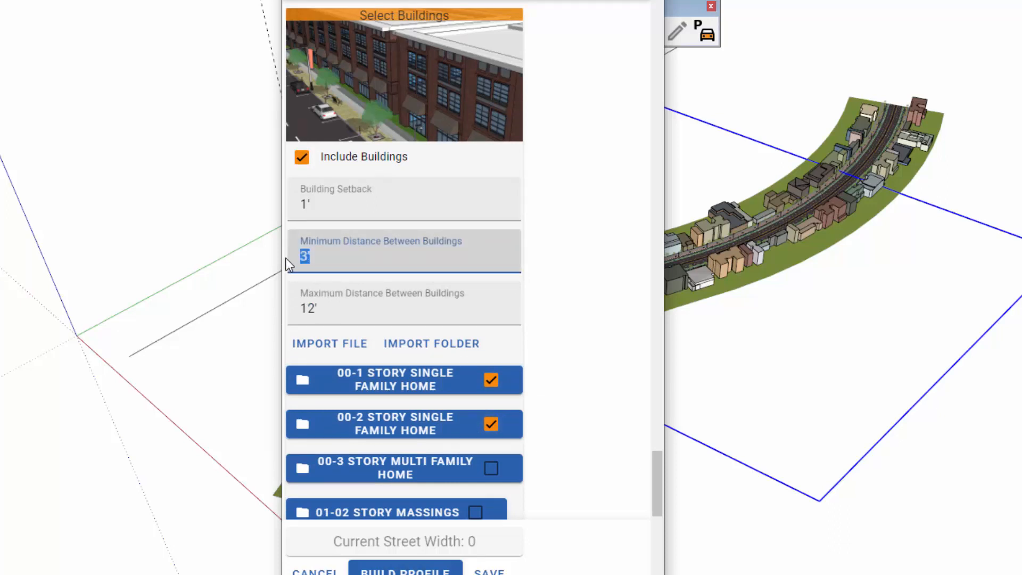
left_click_drag(318, 309, 292, 305)
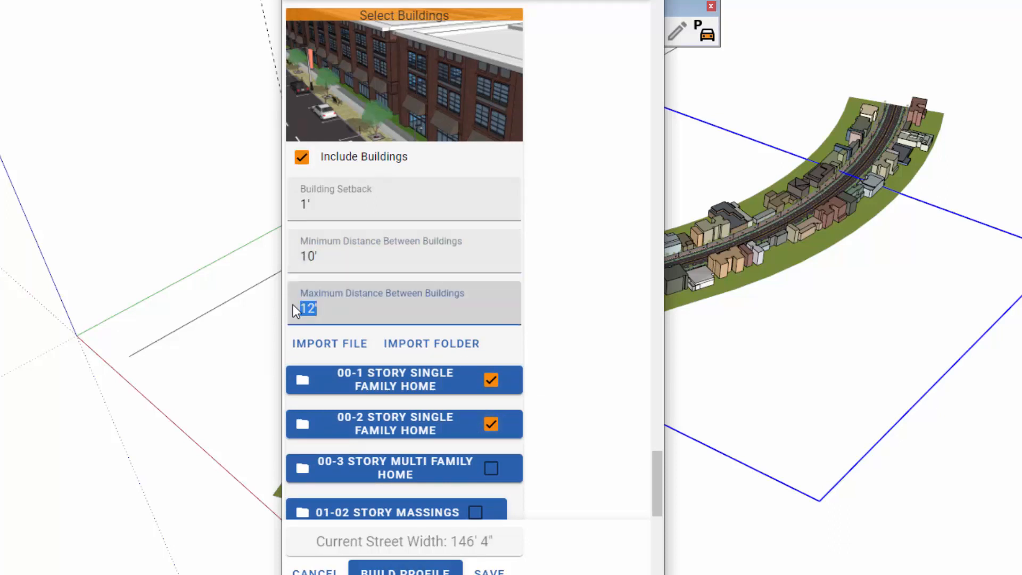
type("146'")
- Include pedestrian crossings at the intersections and choose traffic lights as their traffic control
left_click_drag(655, 467, 644, 412)
scroll(627, 297, "up", 15)
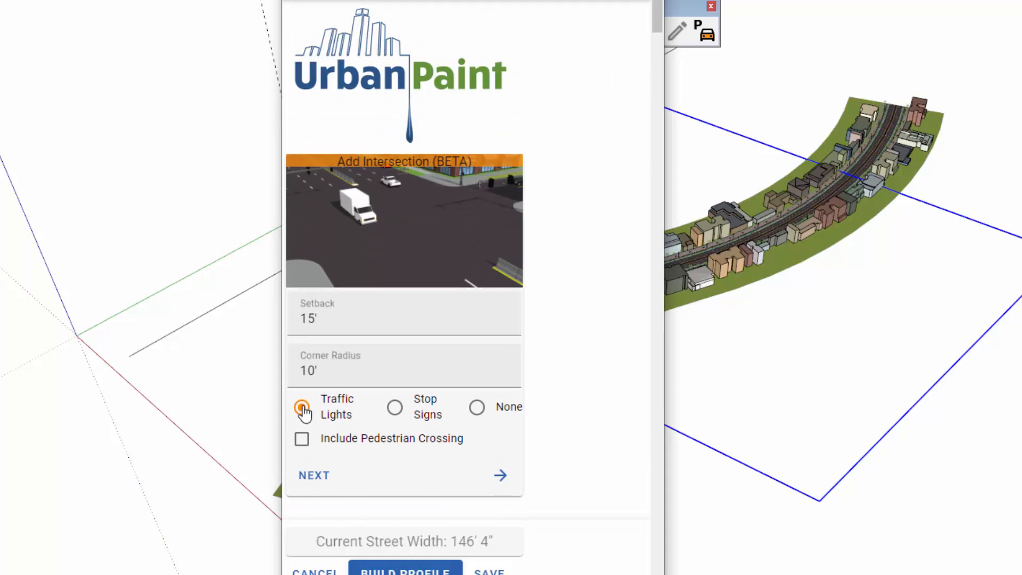
left_click(394, 409)
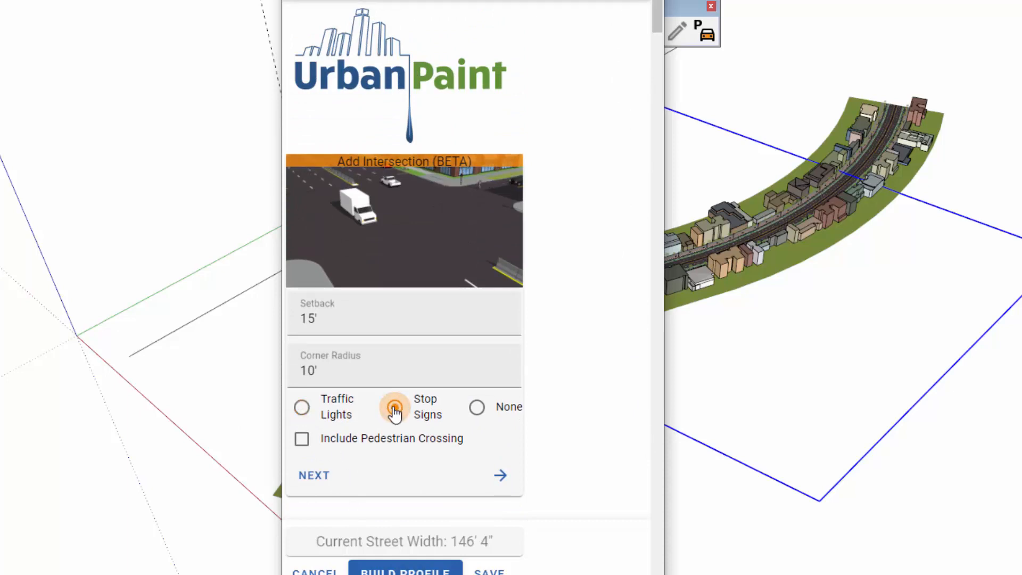
left_click(476, 408)
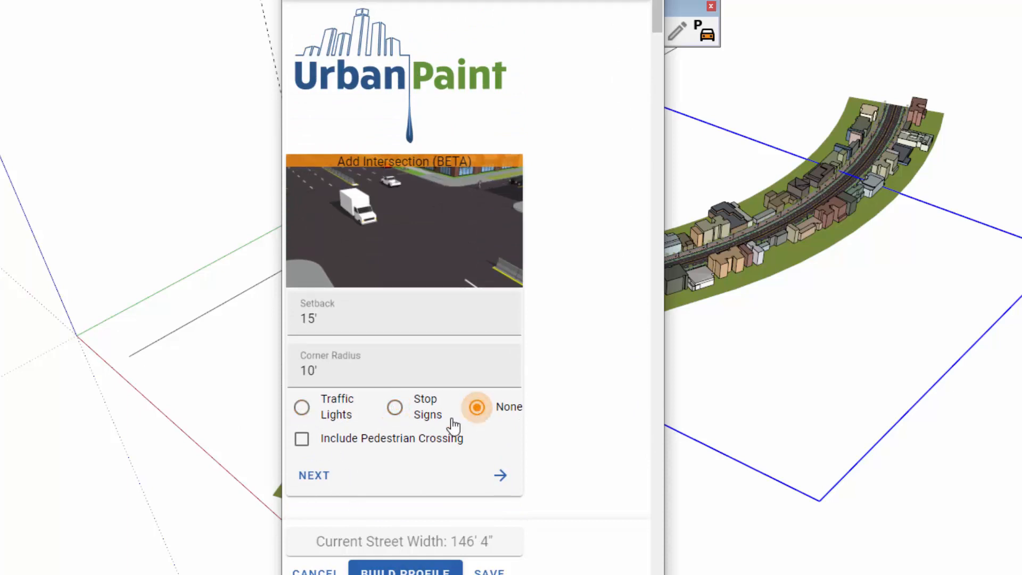
left_click(301, 440)
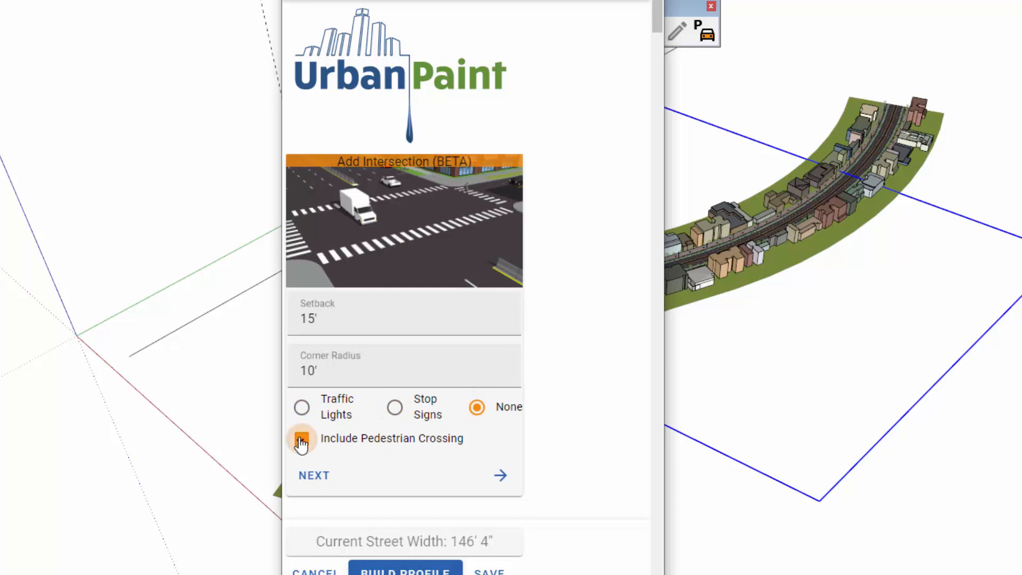
left_click(301, 408)
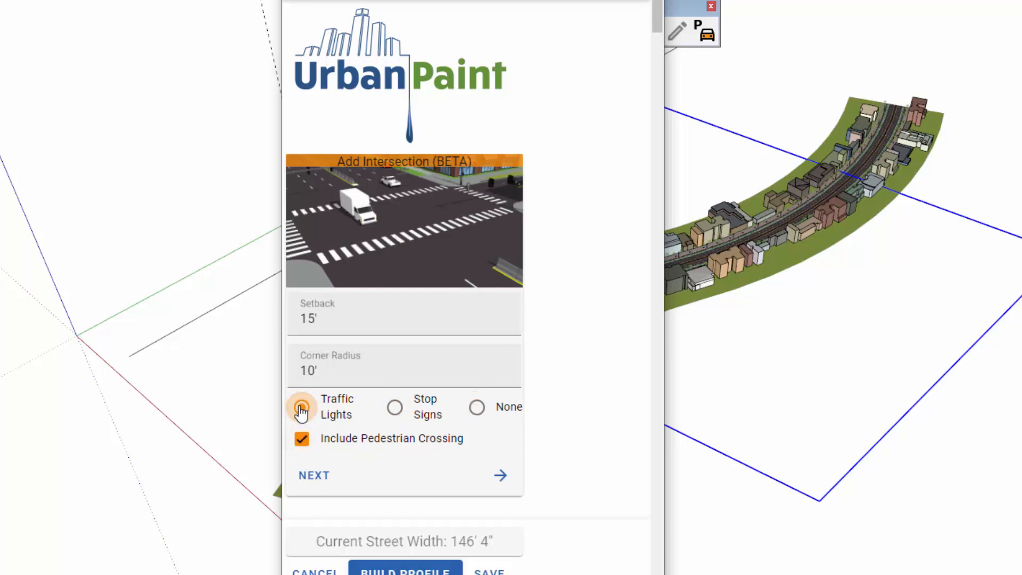
- Save the modified profile as Demo Profile 05 - SYM.upp and build the residential street along the selected lines
left_click(488, 569)
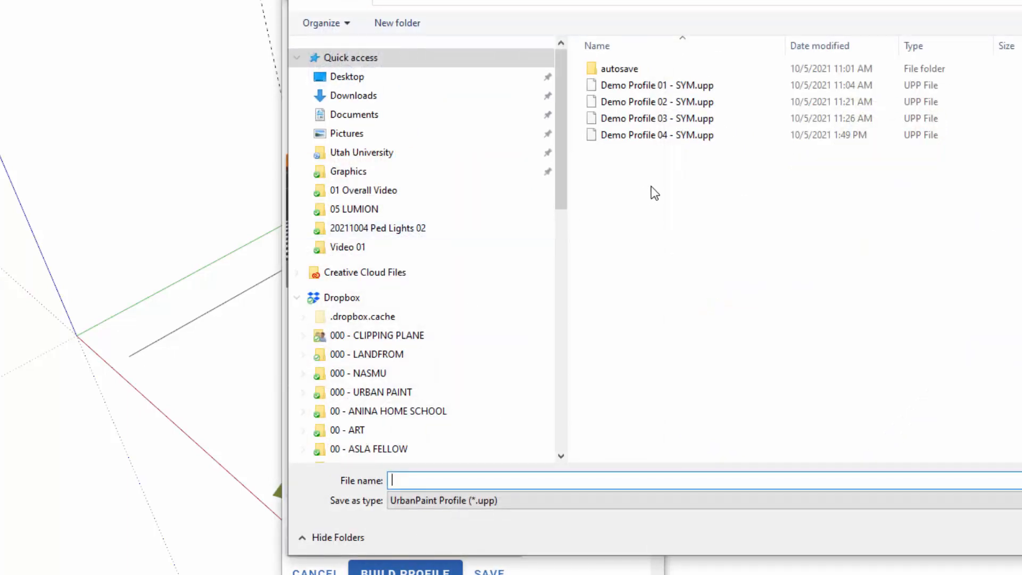
left_click(655, 137)
left_click(464, 479)
left_click(464, 480)
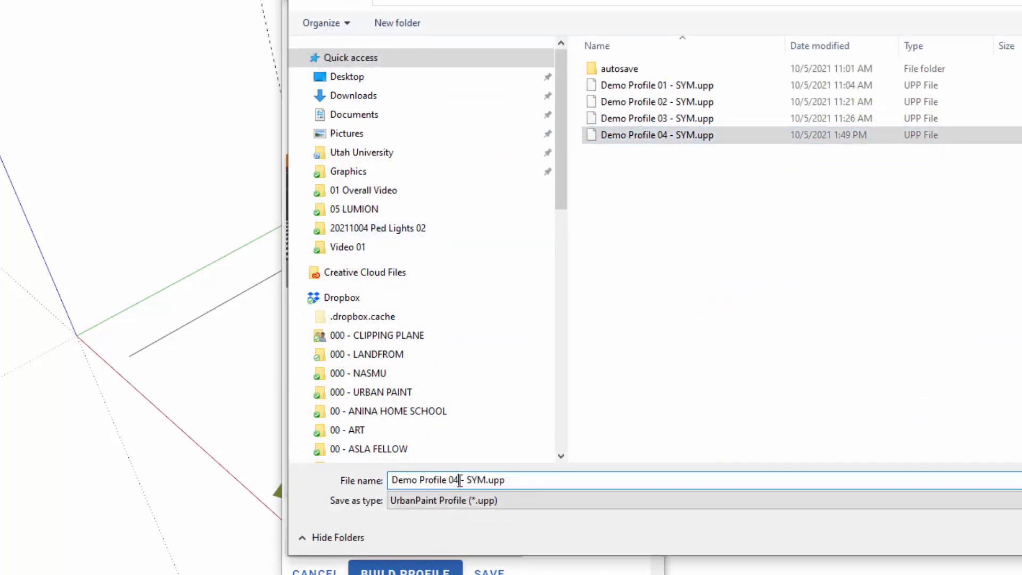
key("BackSpace")
type("5")
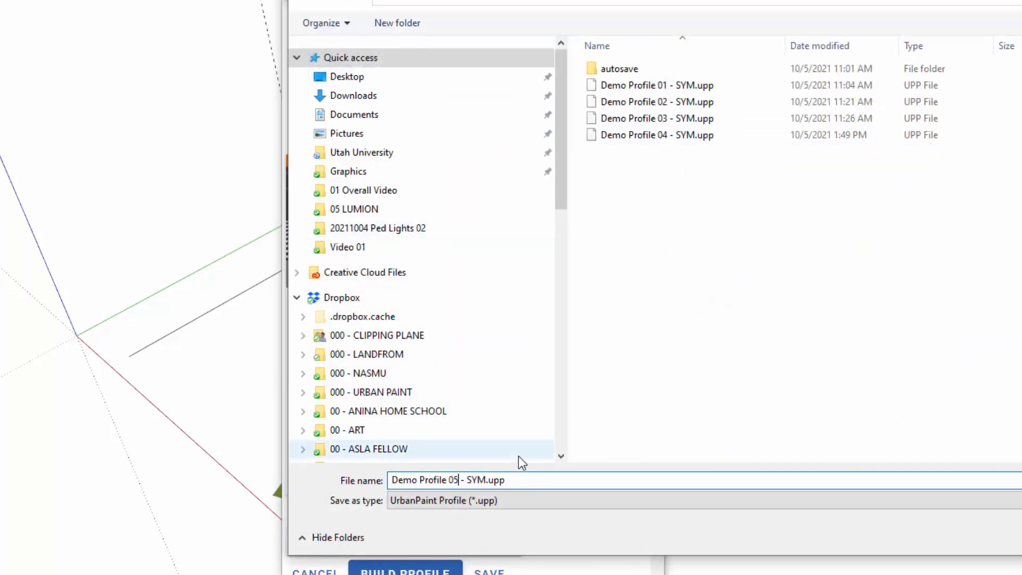
key("Return")
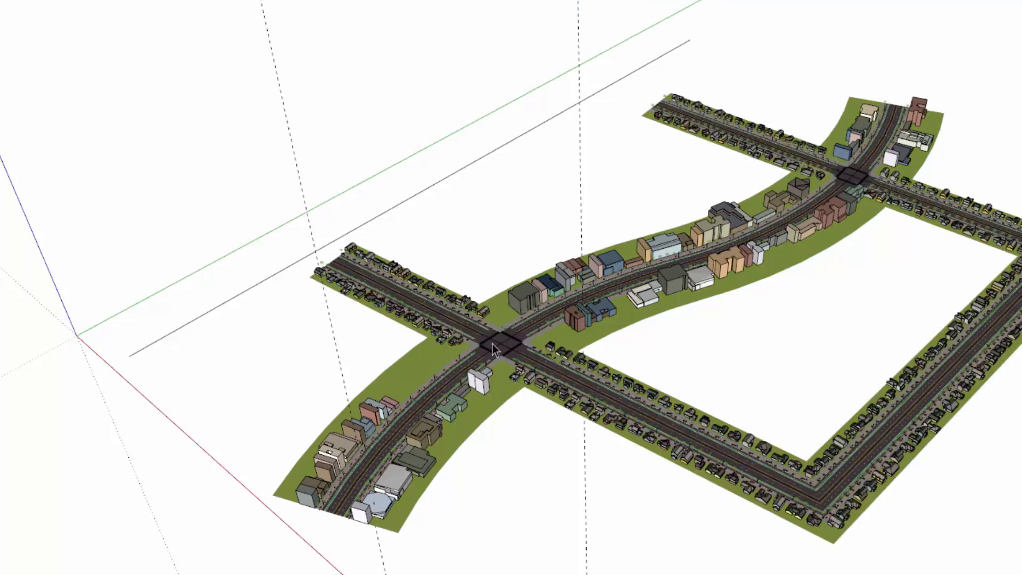
- Examine the nearer intersection of the curved street and the new residential street, including its crosswalks and corners
scroll(494, 344, "up", 3)
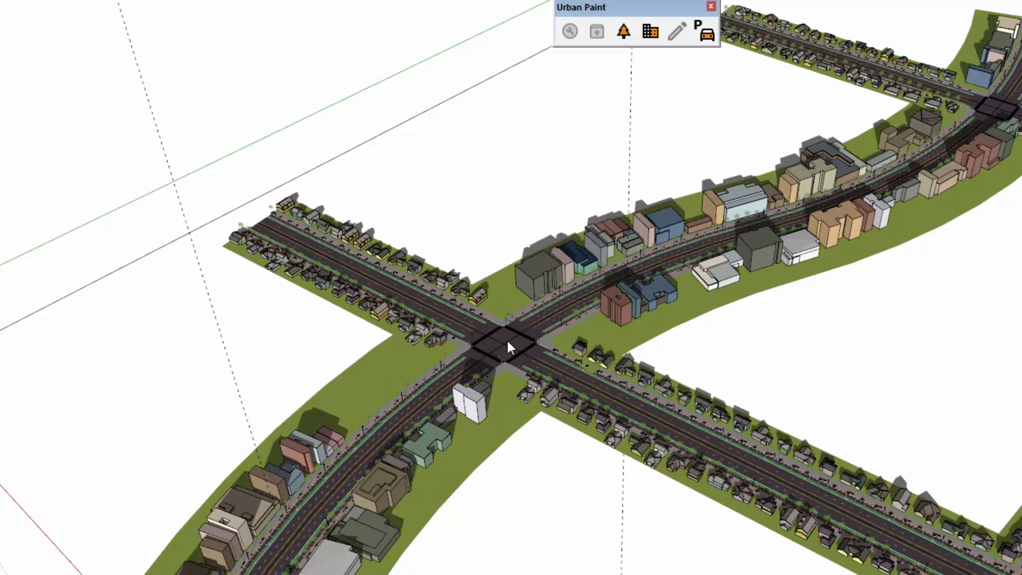
scroll(576, 374, "up", 3)
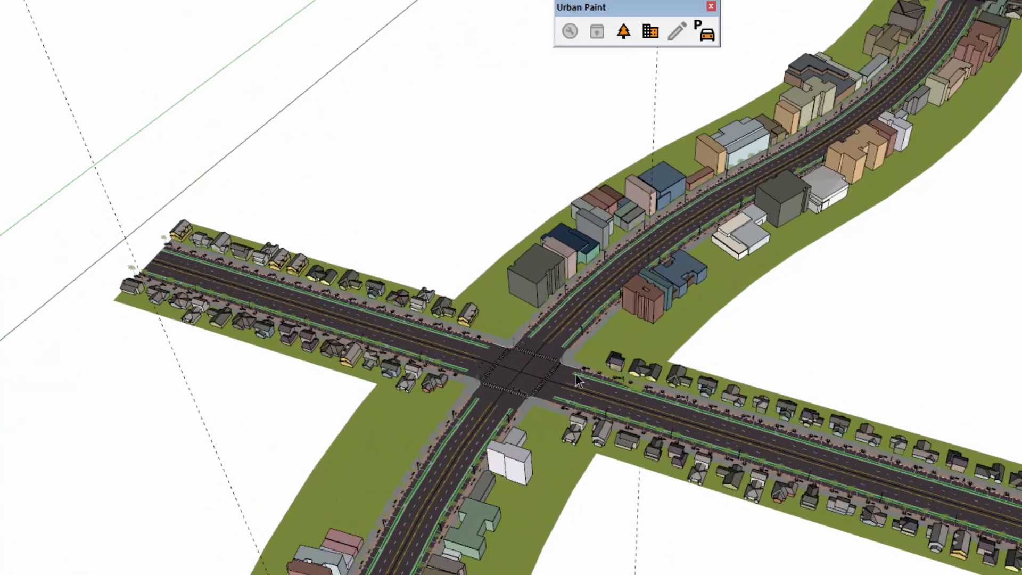
scroll(576, 374, "up", 2)
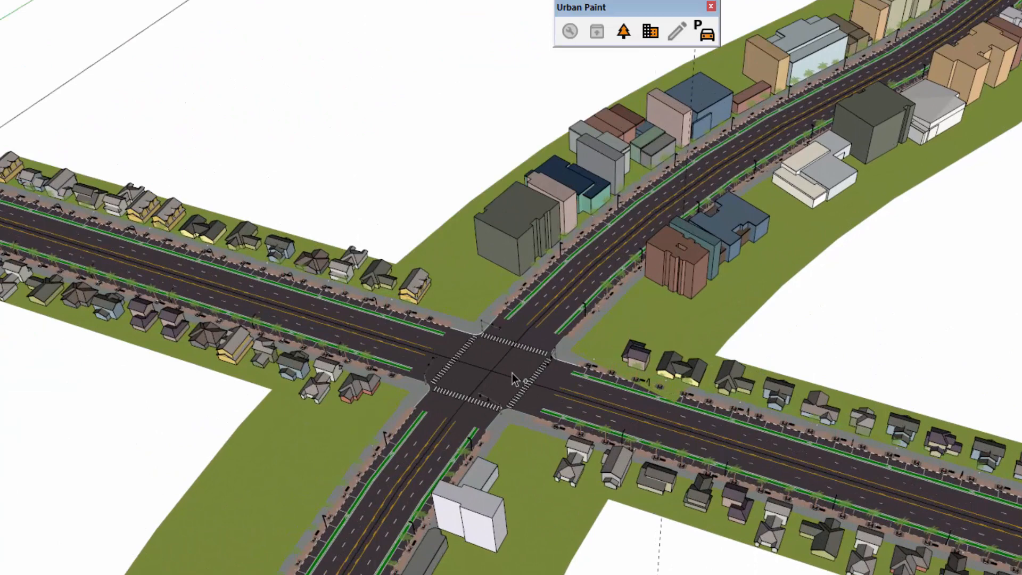